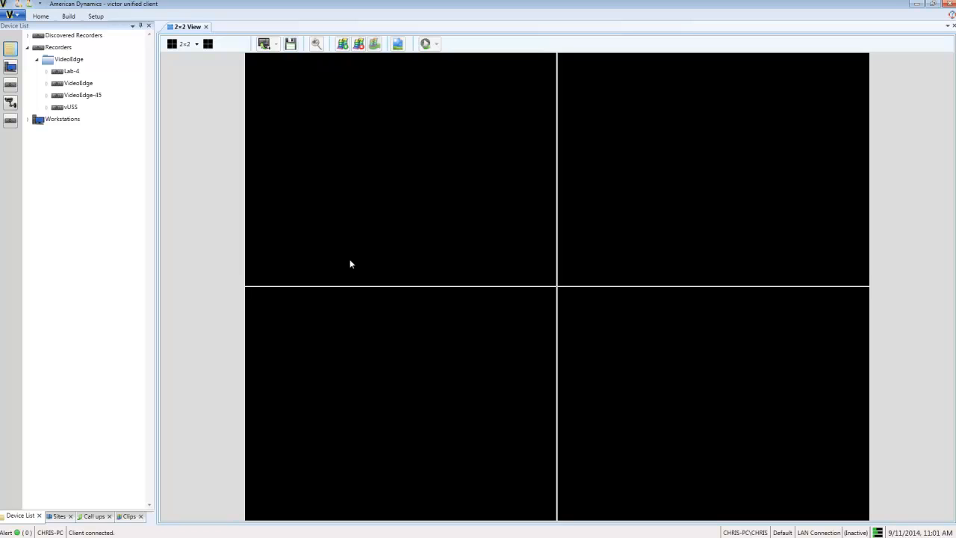
# - Open the vUSS recorder's configuration and show the function and stream settings of the Illustra 610 Bullet 2 camera
pyautogui.click(65, 107)
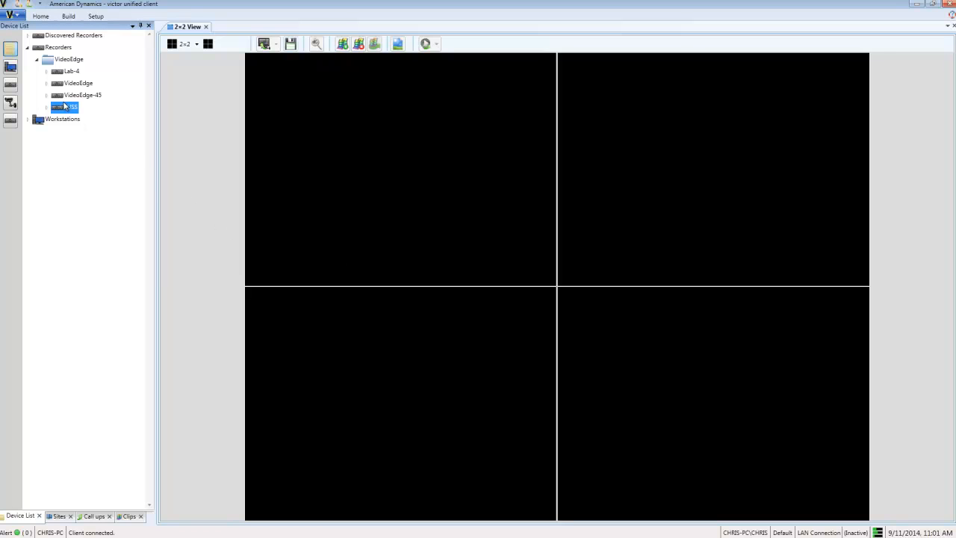
pyautogui.rightClick(65, 107)
pyautogui.click(86, 123)
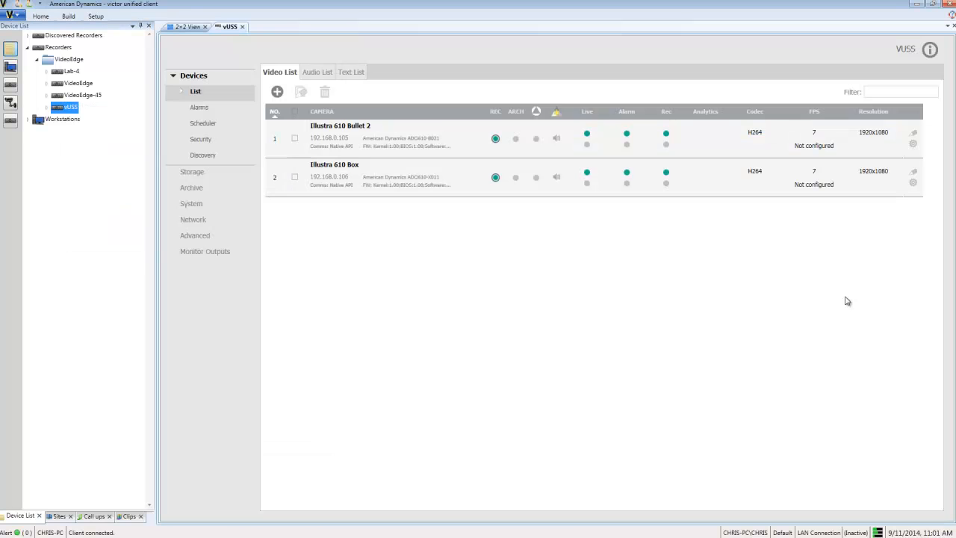
pyautogui.click(913, 144)
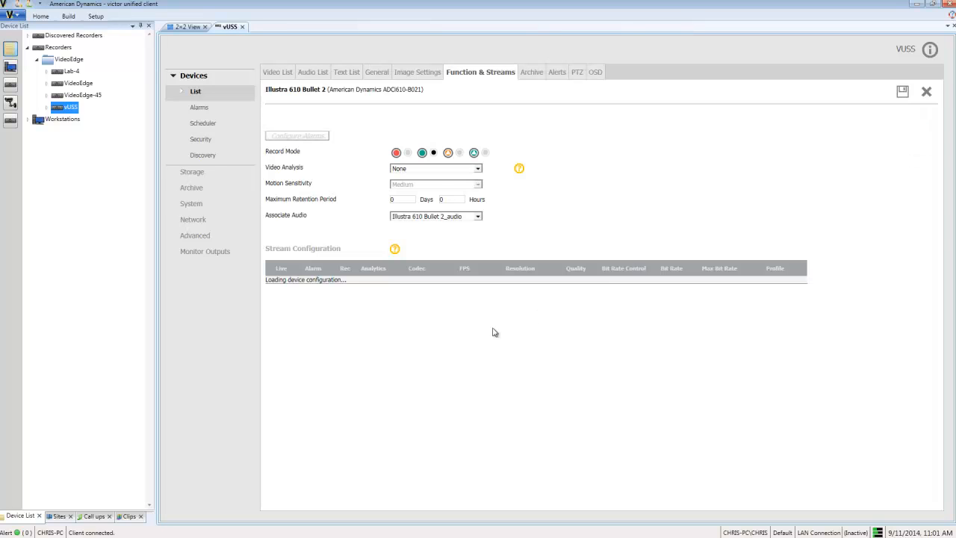
# - Set the camera's video analysis to Motion Detection with the fourth record mode option, save the settings and close the recorder configuration
pyautogui.click(478, 169)
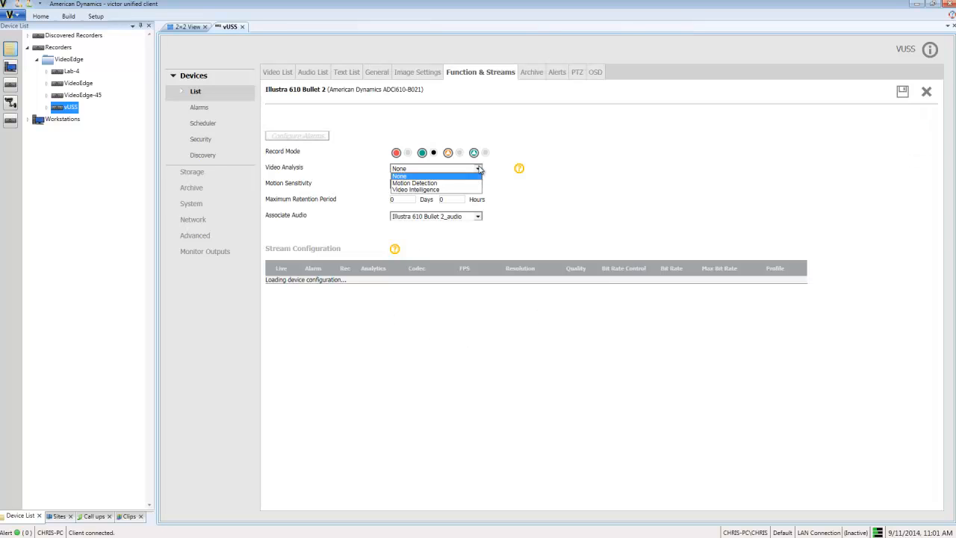
pyautogui.click(468, 183)
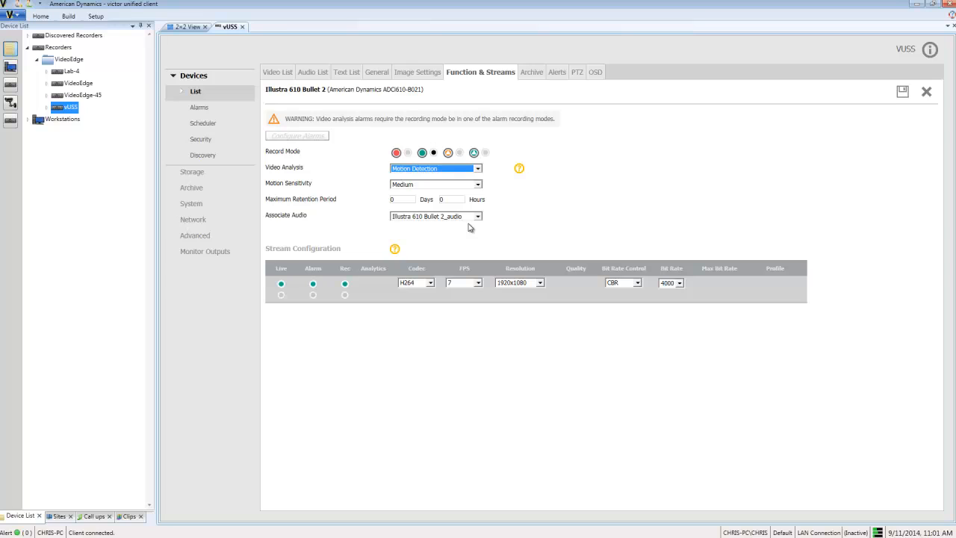
pyautogui.click(486, 153)
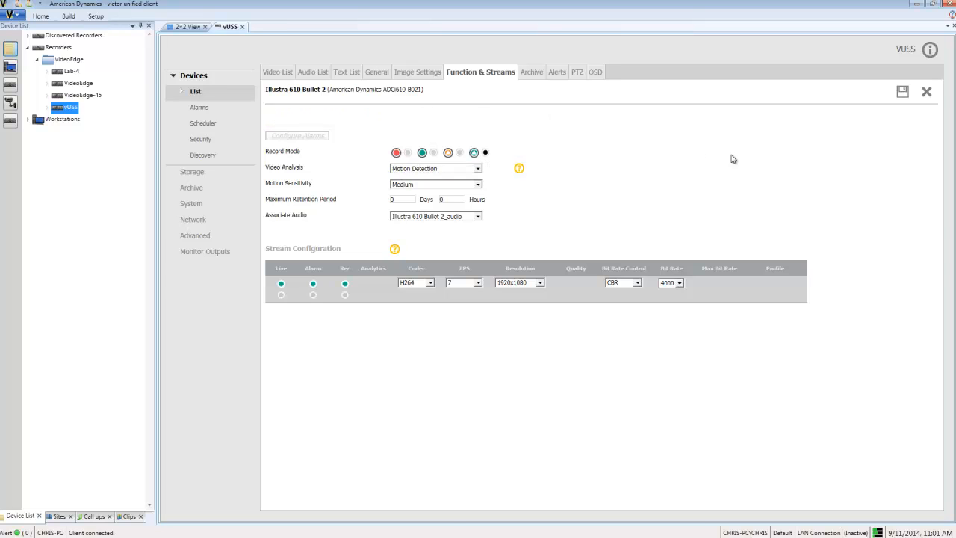
pyautogui.click(902, 92)
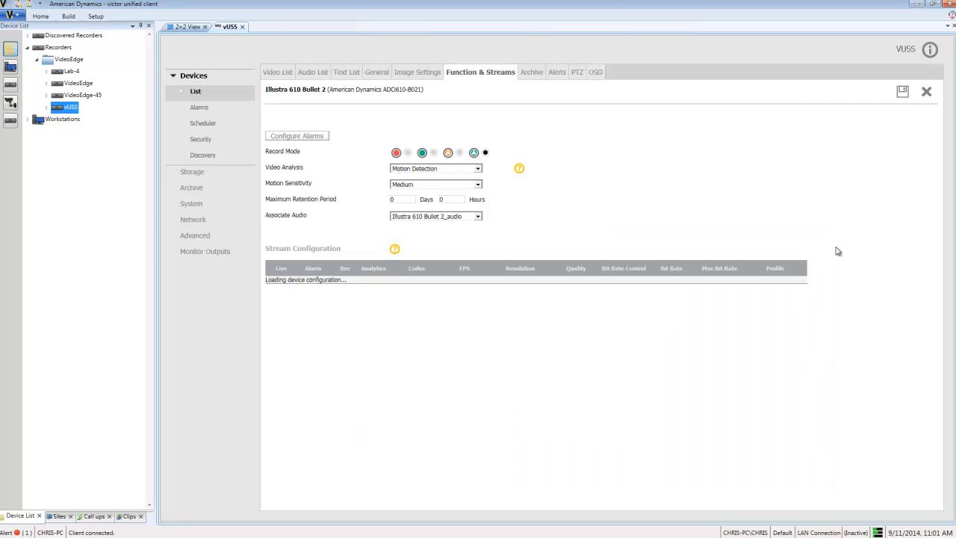
pyautogui.click(243, 27)
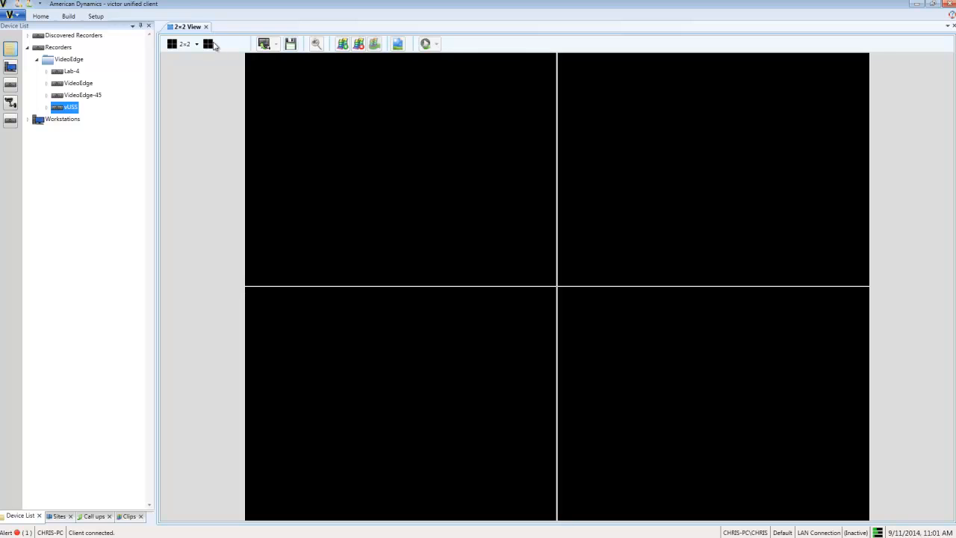
# - Create a new salvo named Motion Salvo
pyautogui.click(67, 17)
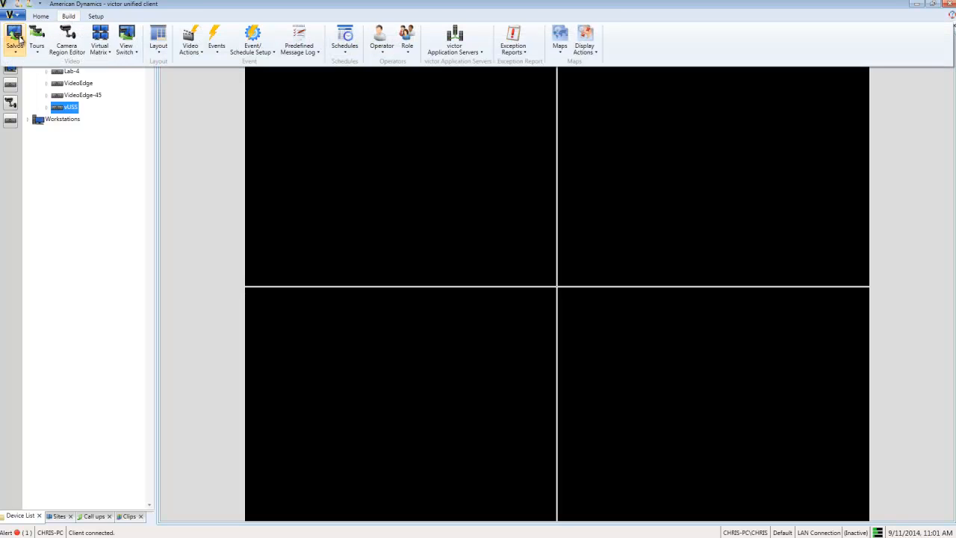
pyautogui.click(15, 42)
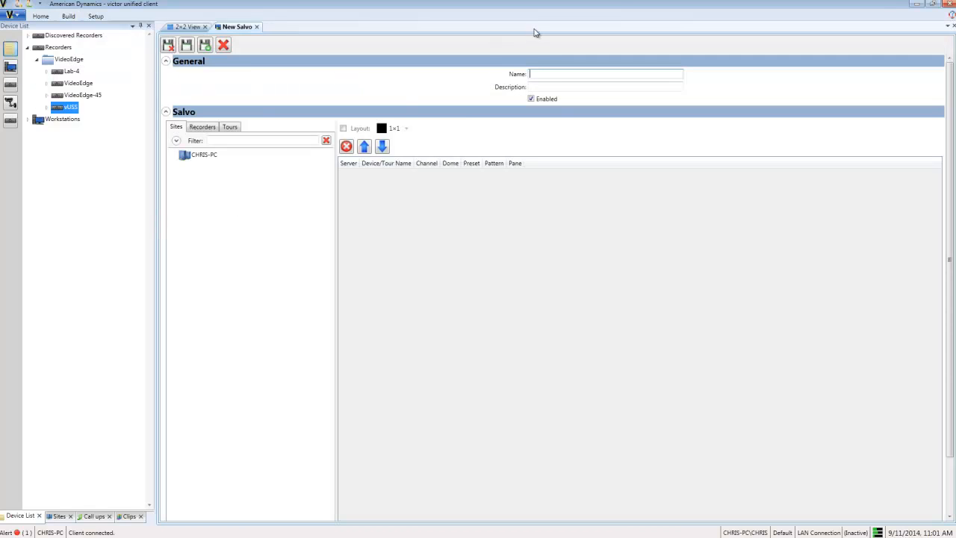
pyautogui.write('Motion Salvo')
# - Add the Illustra 610 Box and Illustra 610 Bullet 2 cameras of the vUSS recorder to the salvo
pyautogui.click(201, 127)
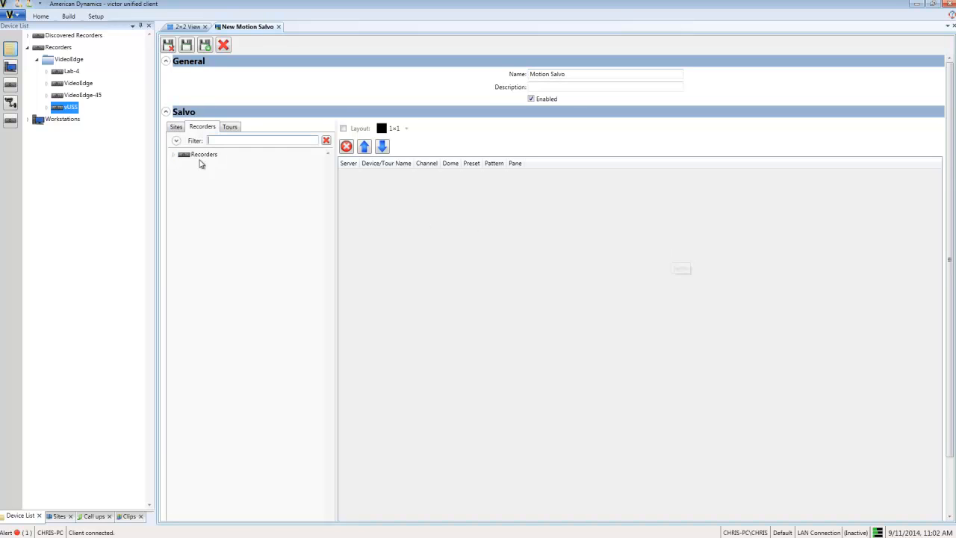
pyautogui.doubleClick(175, 157)
pyautogui.doubleClick(184, 168)
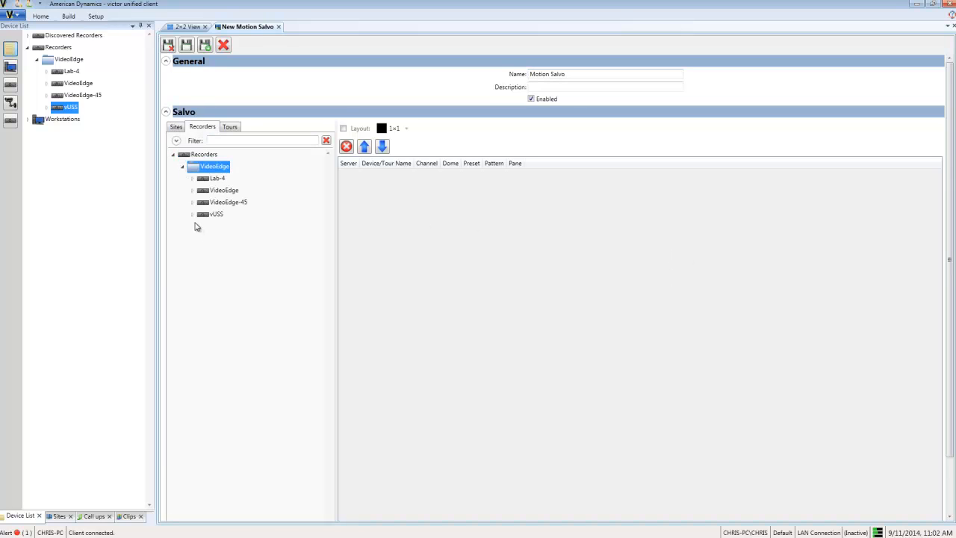
pyautogui.doubleClick(195, 216)
pyautogui.moveTo(239, 237); pyautogui.dragTo(408, 224)
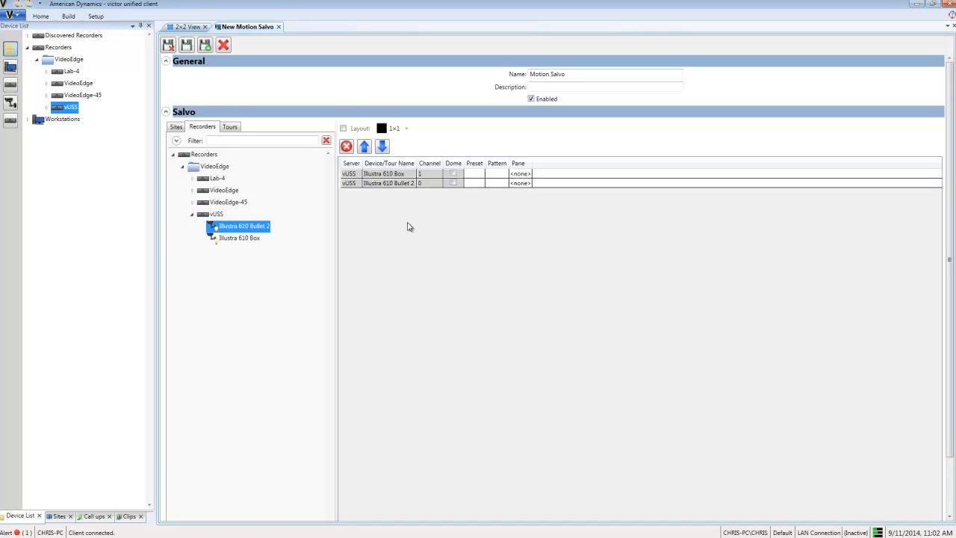
# - Add the QA Dept_6 and QA Dept_9 cameras of the VideoEdge-45 recorder to the salvo
pyautogui.doubleClick(197, 203)
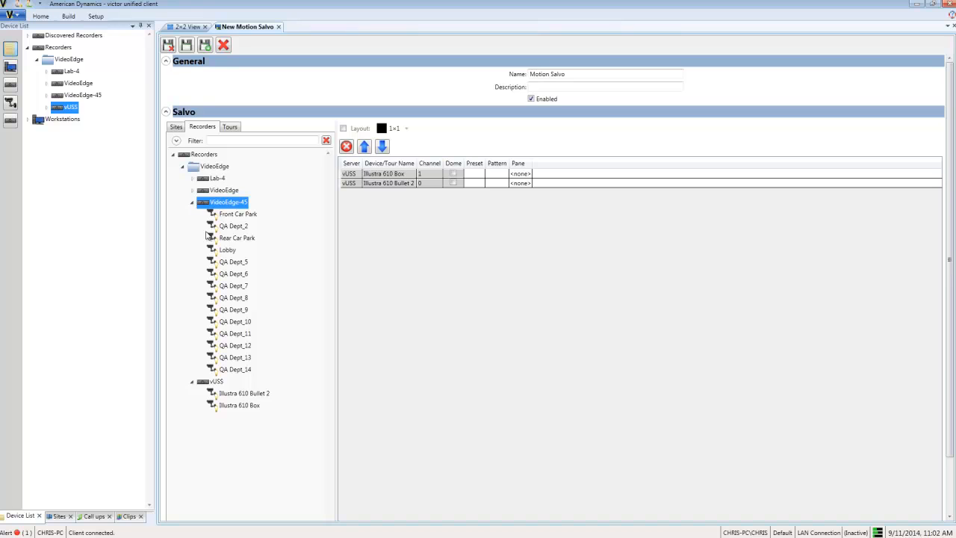
pyautogui.moveTo(235, 274); pyautogui.dragTo(409, 272)
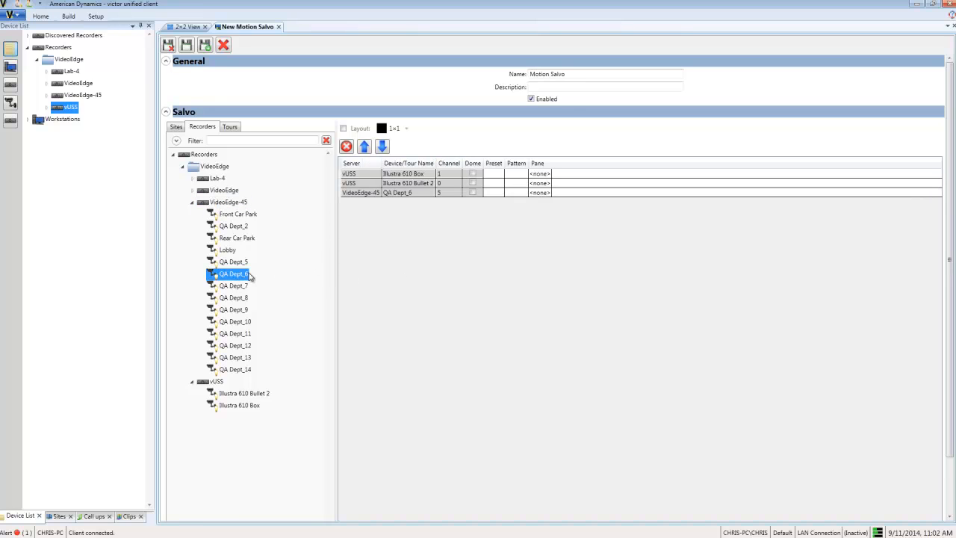
pyautogui.moveTo(241, 311); pyautogui.dragTo(454, 298)
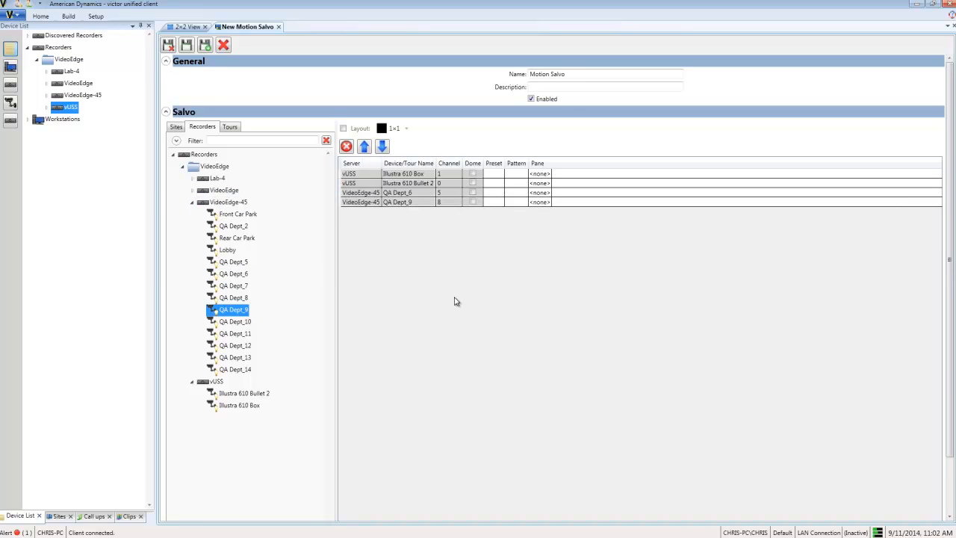
# - Enable a layout for the salvo, choose the standard Guard layout, and save and close the salvo
pyautogui.click(344, 128)
pyautogui.click(405, 128)
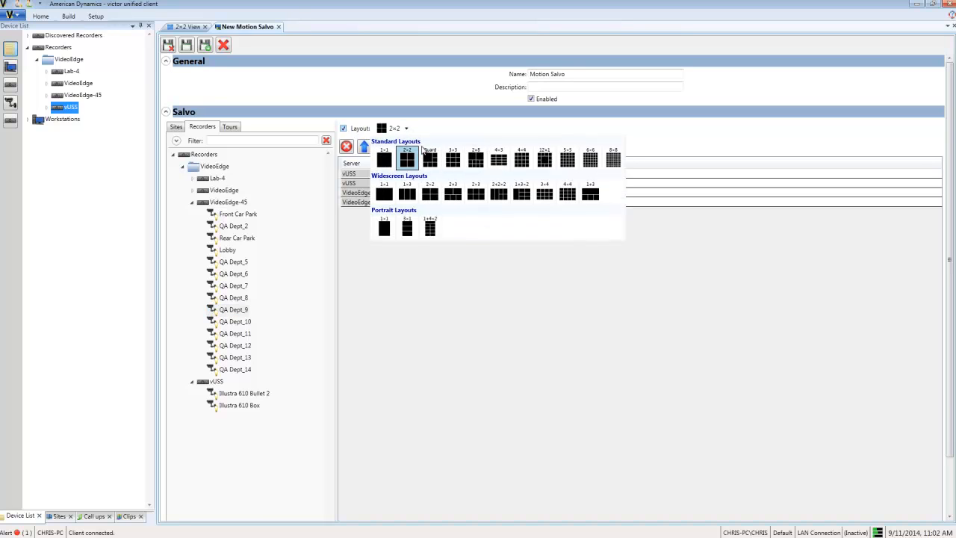
pyautogui.click(426, 157)
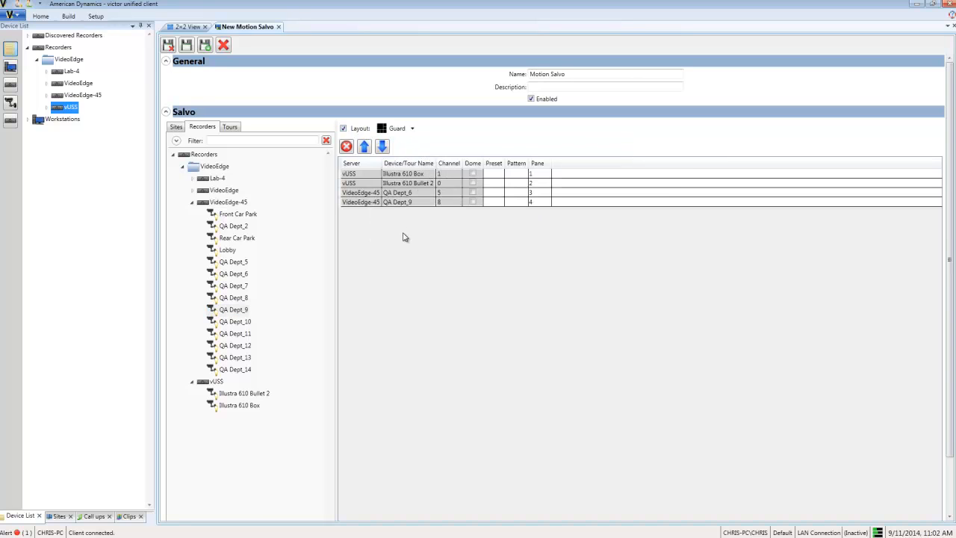
pyautogui.click(169, 45)
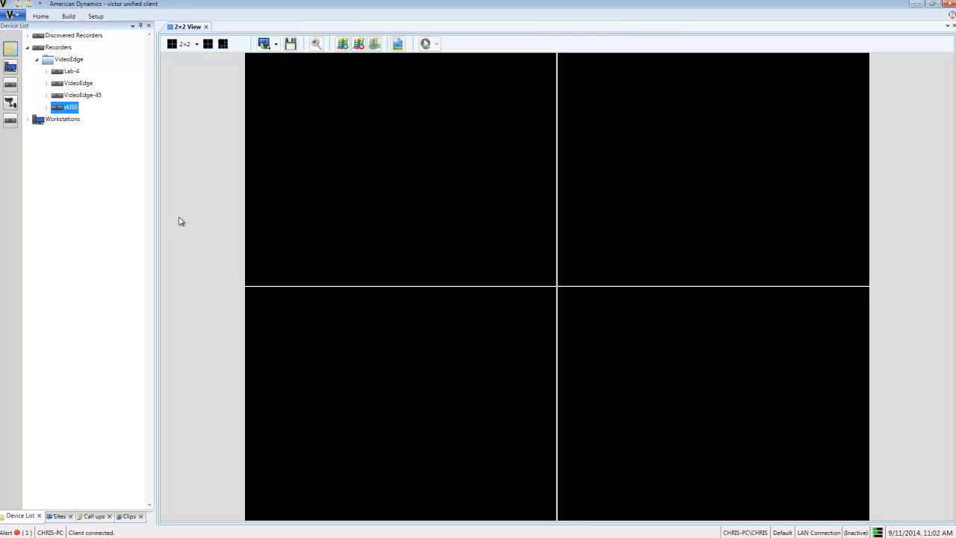
# - Create a new display salvo video action named Motion Salvo Display Action
pyautogui.click(73, 19)
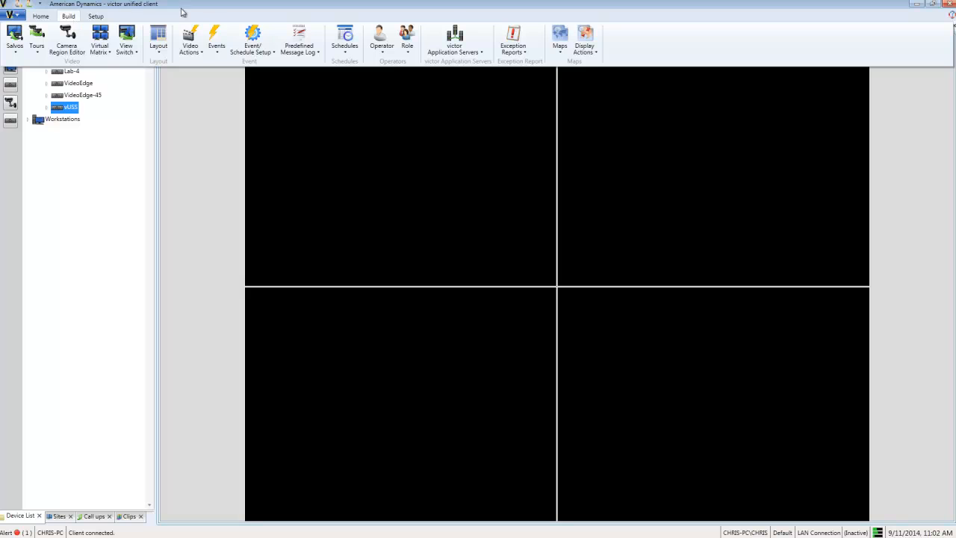
pyautogui.click(190, 41)
pyautogui.moveTo(211, 73)
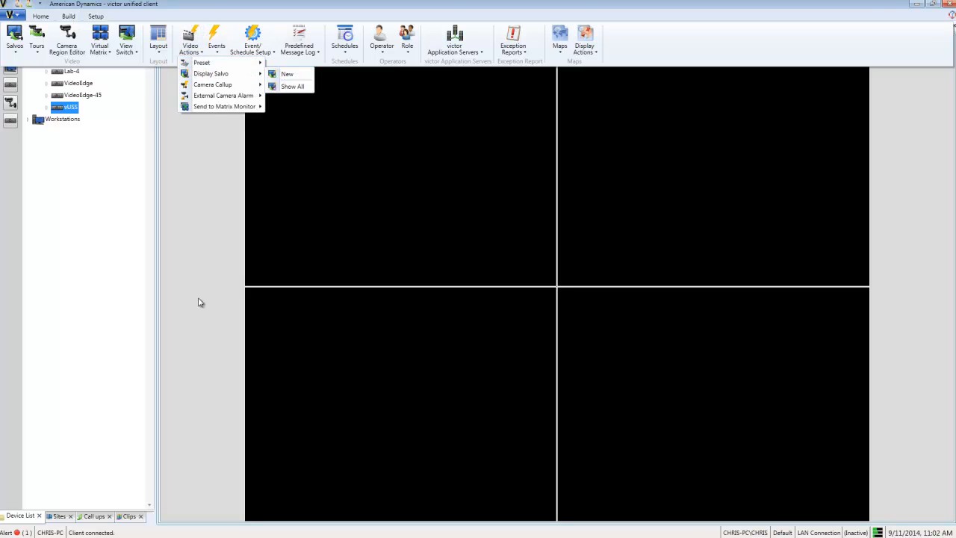
pyautogui.click(287, 74)
pyautogui.click(557, 73)
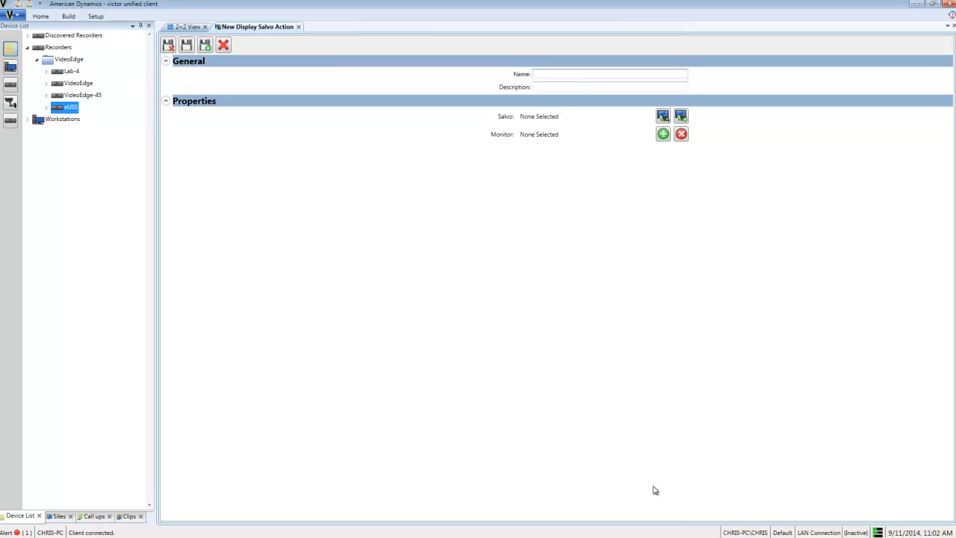
pyautogui.write('Motion Salvo Display Action')
# - Assign Motion Salvo and the DISPLAY1 monitor to the display action, and save and close it
pyautogui.click(662, 115)
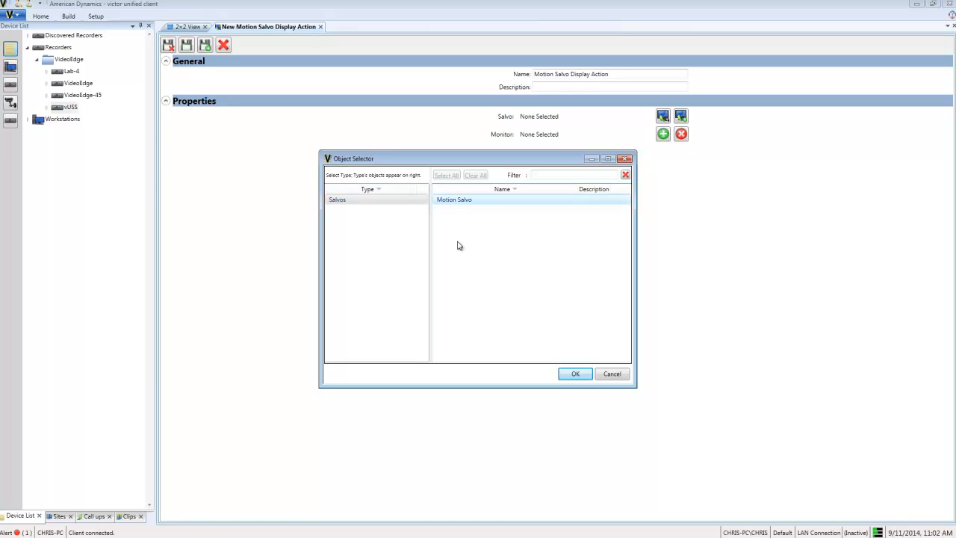
pyautogui.click(456, 199)
pyautogui.click(568, 375)
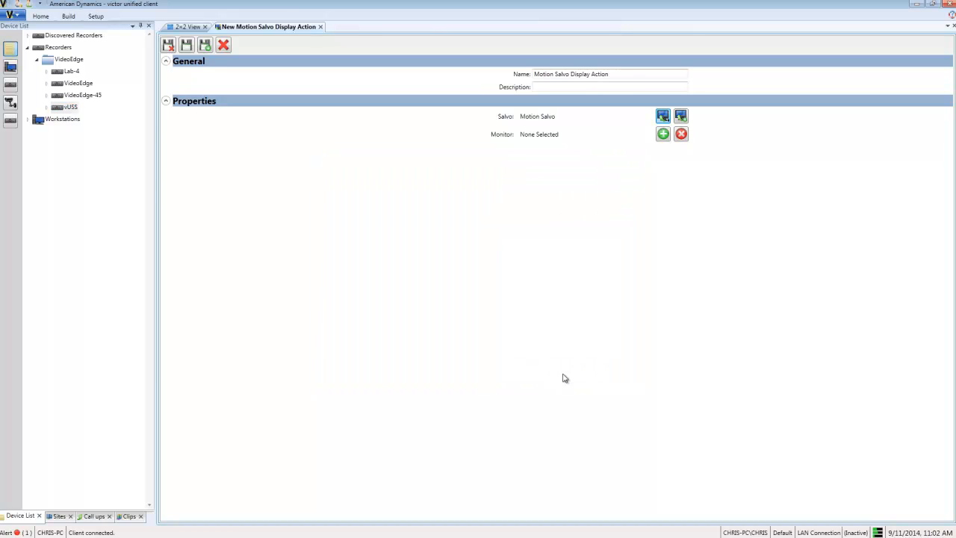
pyautogui.click(662, 134)
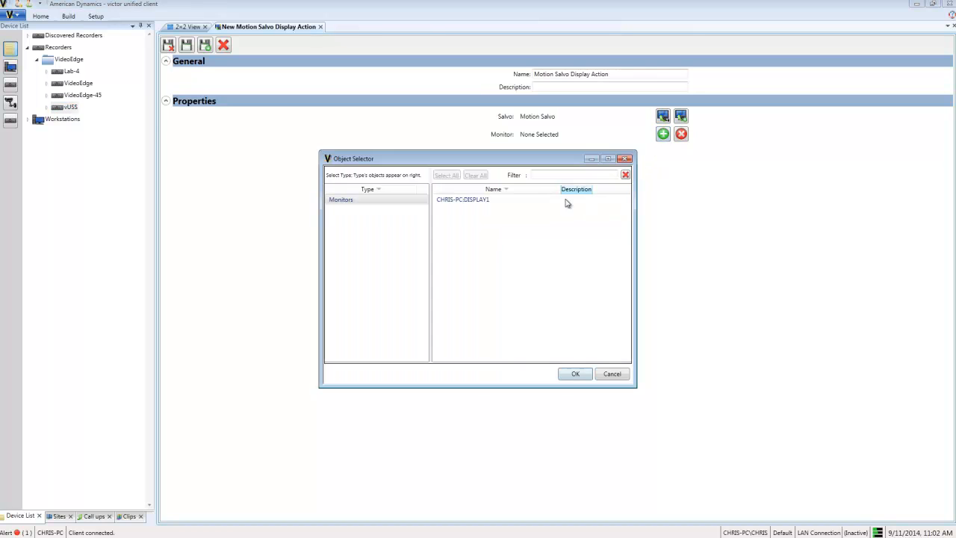
pyautogui.click(515, 200)
pyautogui.click(574, 374)
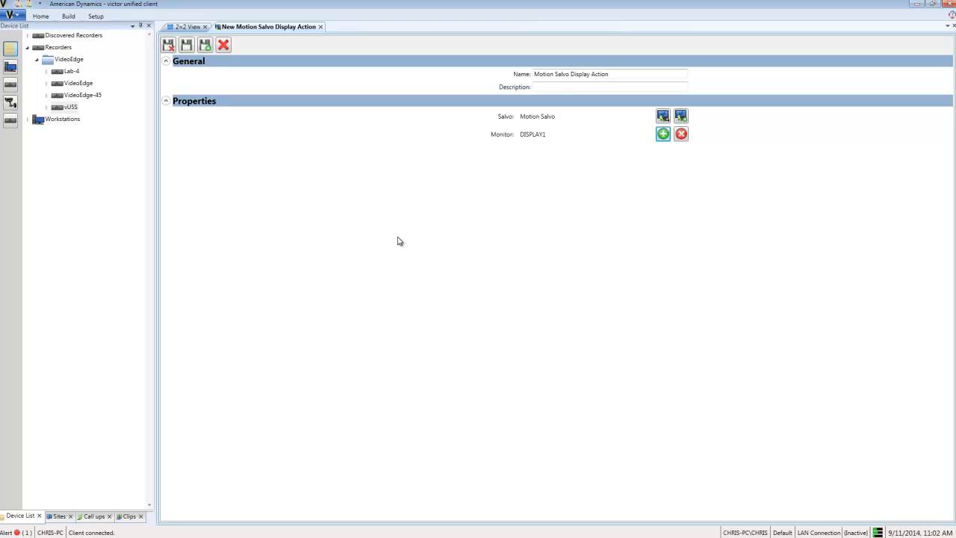
pyautogui.click(169, 45)
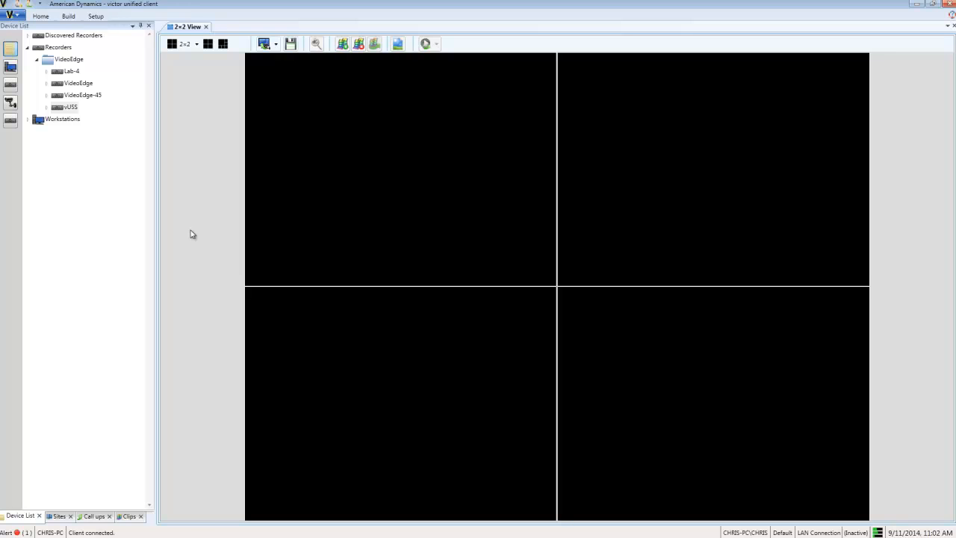
# - Create a new event named Motion Event
pyautogui.click(72, 17)
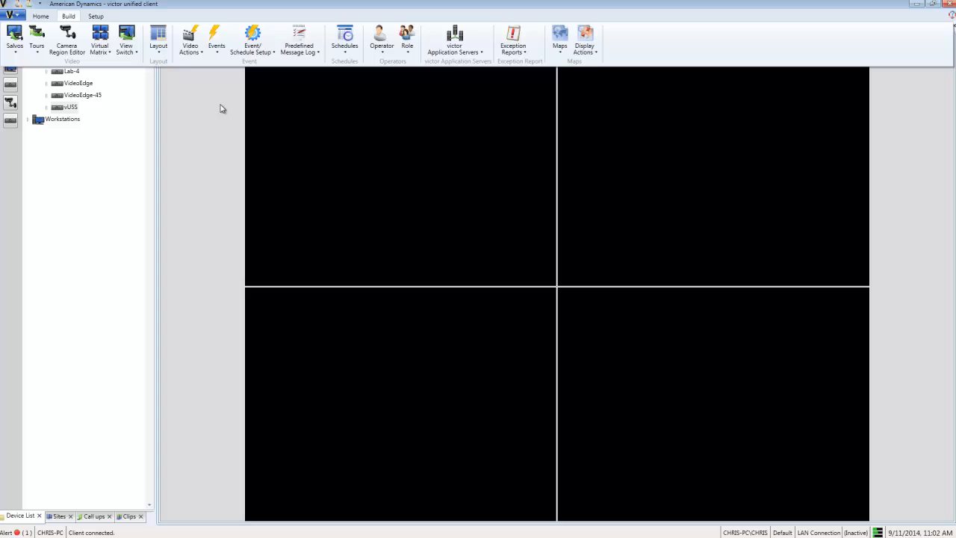
pyautogui.click(215, 50)
pyautogui.click(224, 63)
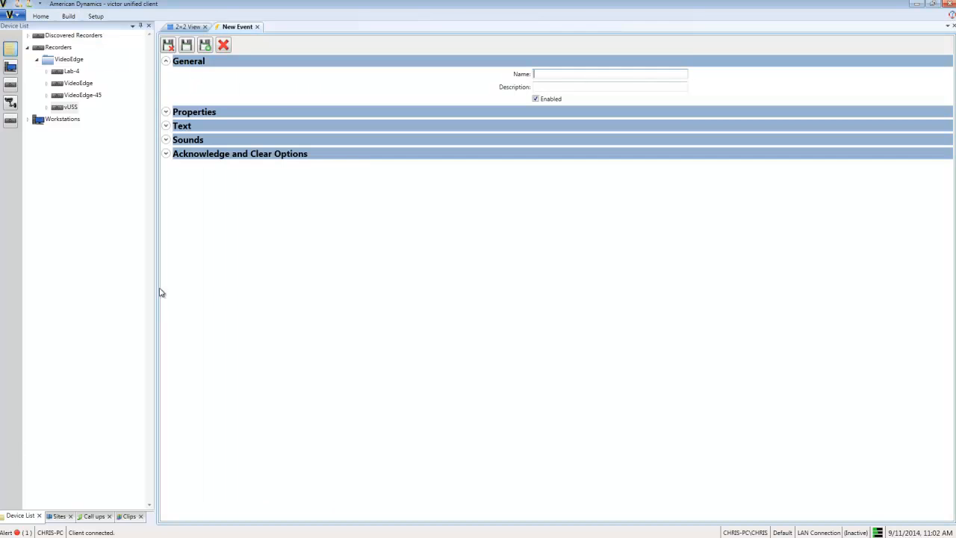
pyautogui.click(540, 73)
pyautogui.write('Motion Event')
# - Set the priority of the event to Very High in its properties
pyautogui.click(171, 112)
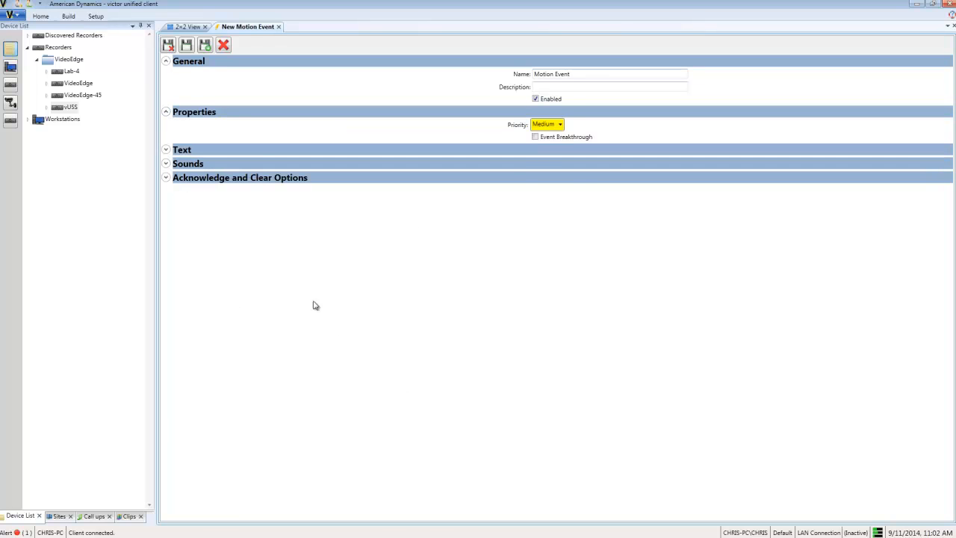
pyautogui.click(562, 125)
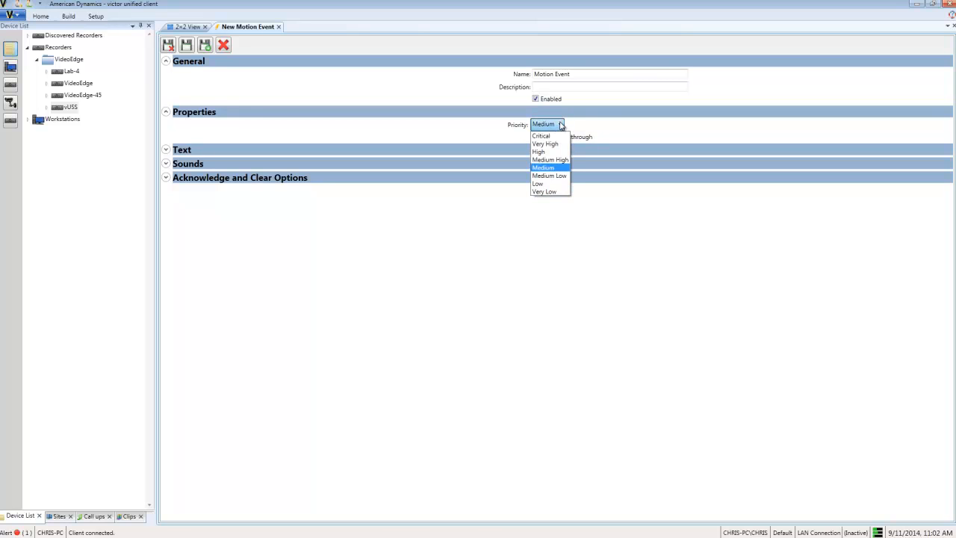
pyautogui.click(545, 143)
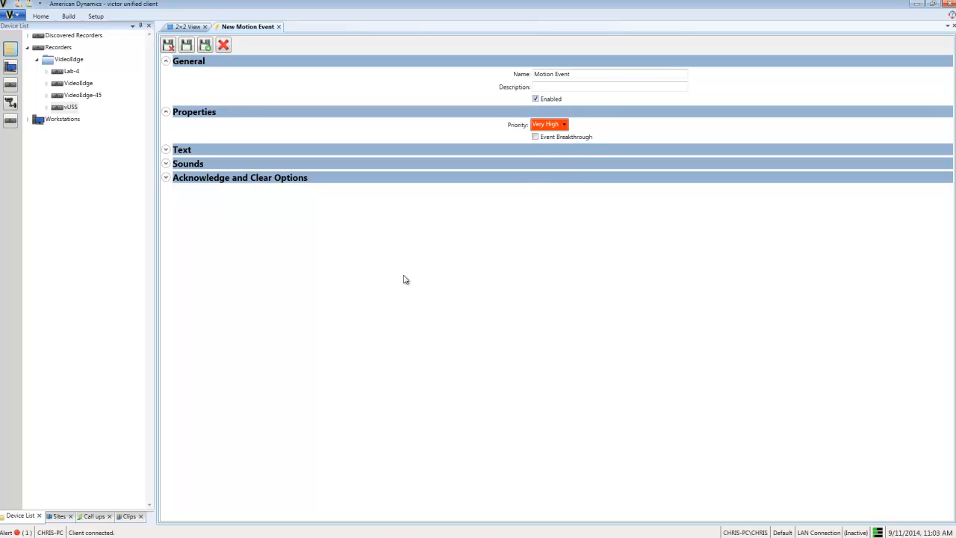
# - Enter "Call Emergency Services" as the event's activate text
pyautogui.click(166, 149)
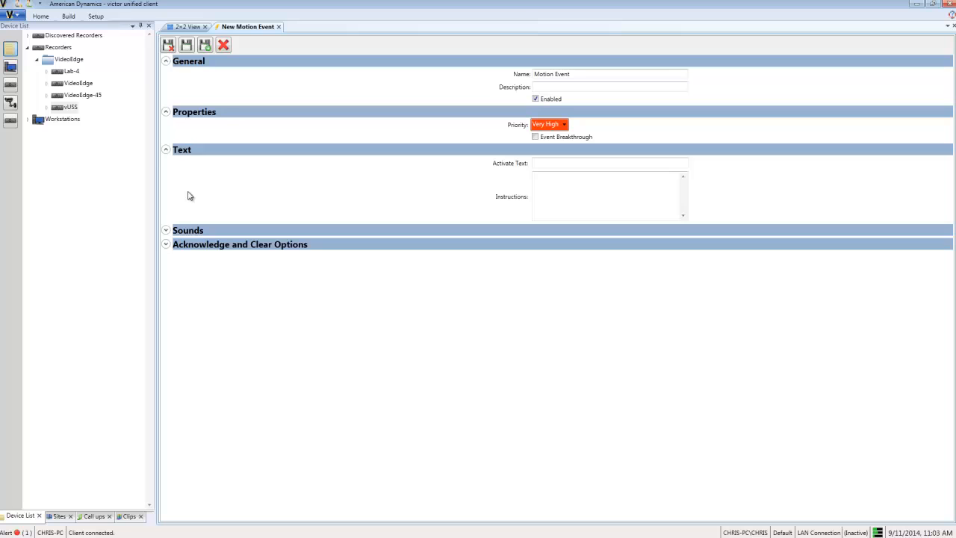
pyautogui.click(580, 163)
pyautogui.write('Call Emergency Services')
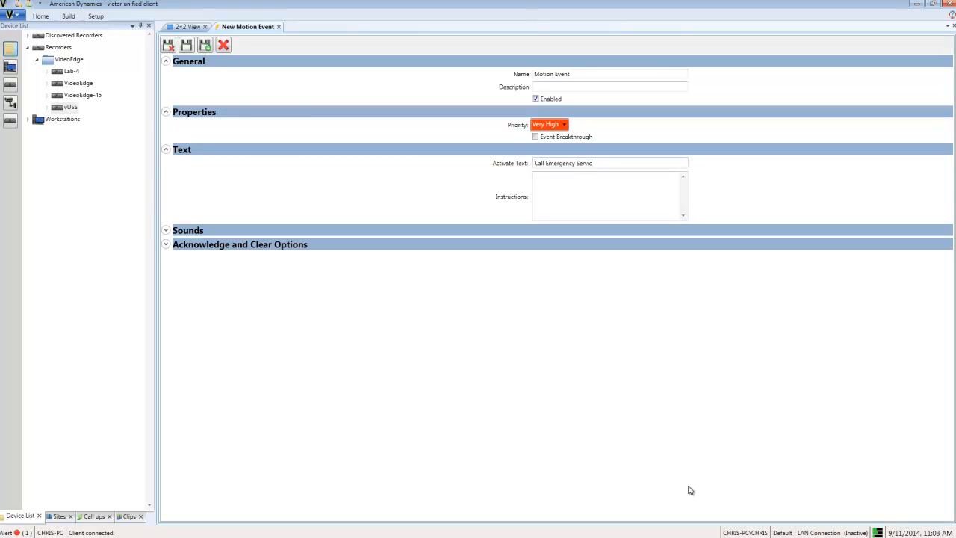
# - Expand the event's sound settings and its acknowledge and clear options, and save and close the event
pyautogui.click(239, 230)
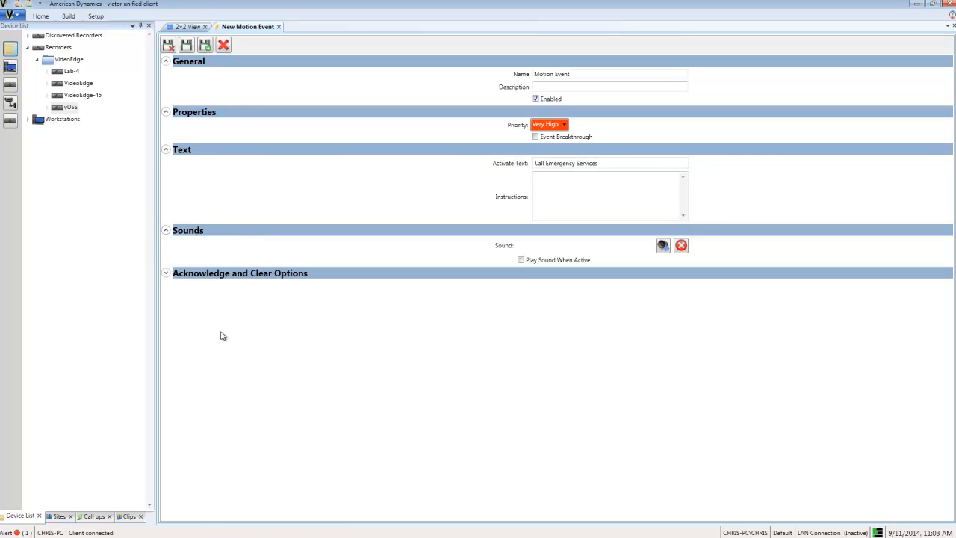
pyautogui.click(229, 275)
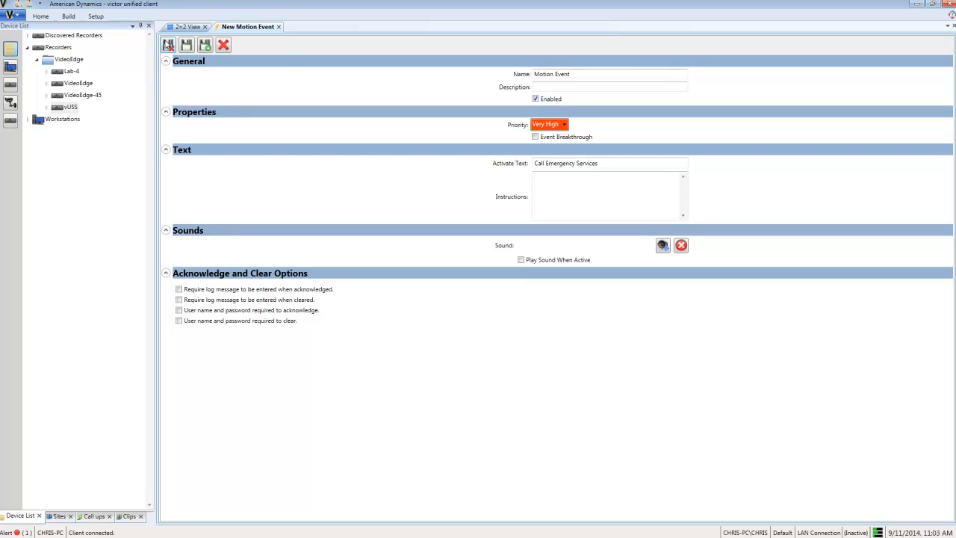
pyautogui.click(168, 47)
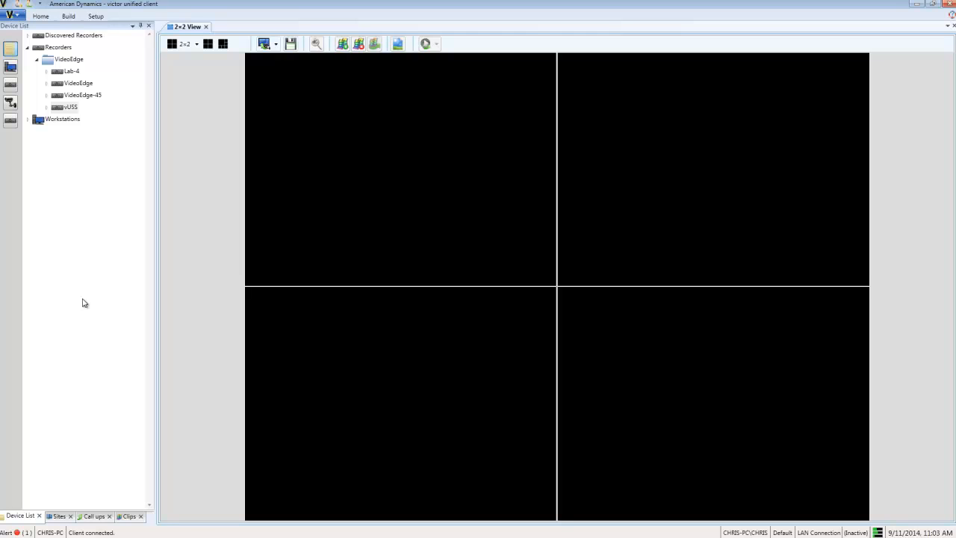
# - Open Event/Action Pairing and add Motion Event from the Events type to the pairing view
pyautogui.click(68, 16)
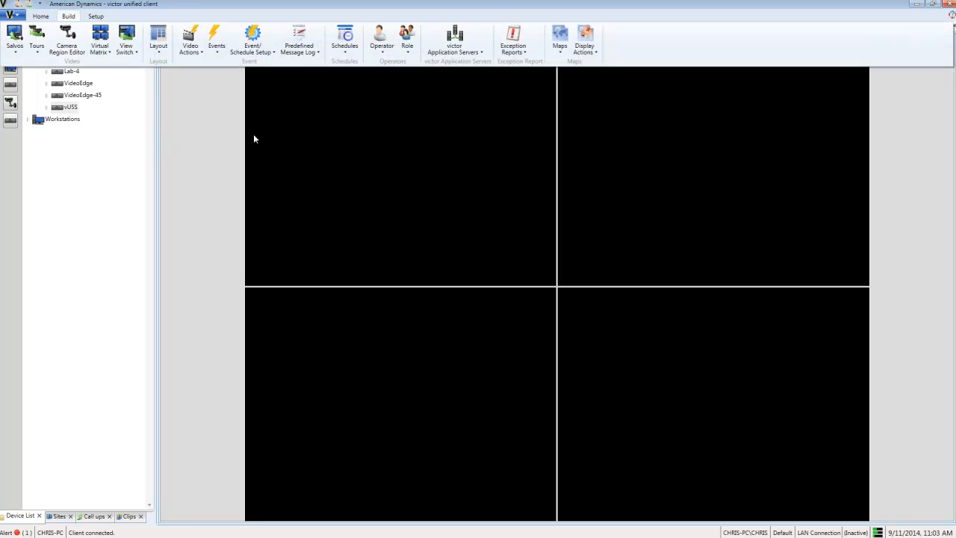
pyautogui.click(253, 52)
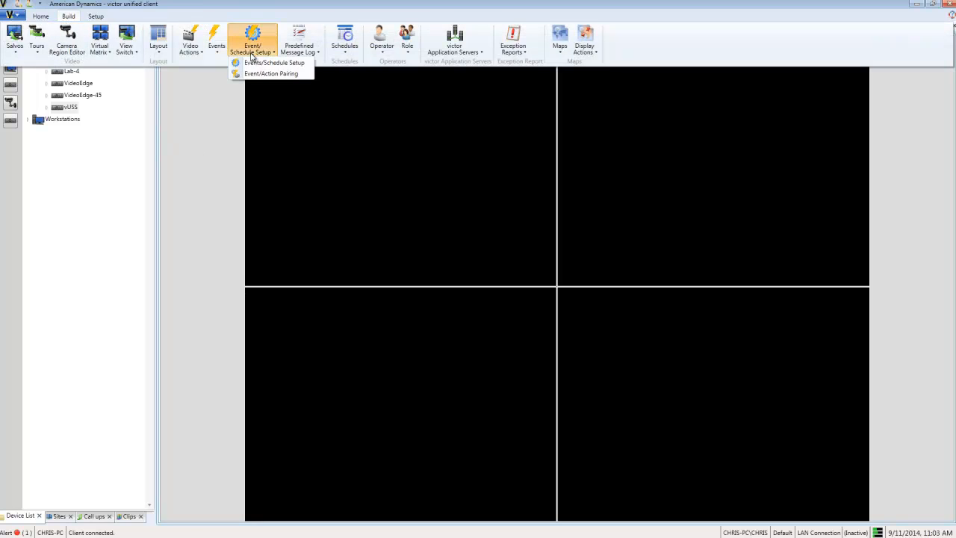
pyautogui.click(270, 74)
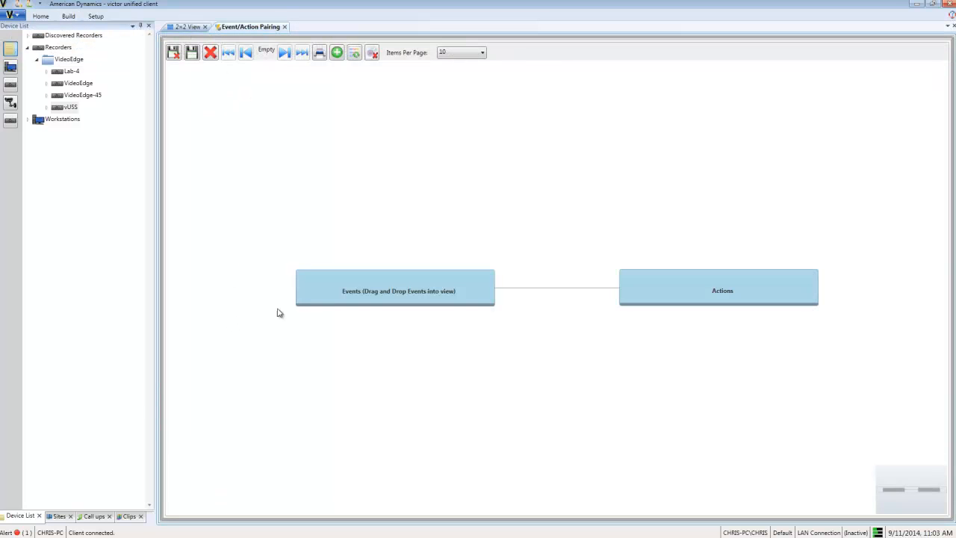
pyautogui.doubleClick(372, 299)
pyautogui.click(359, 210)
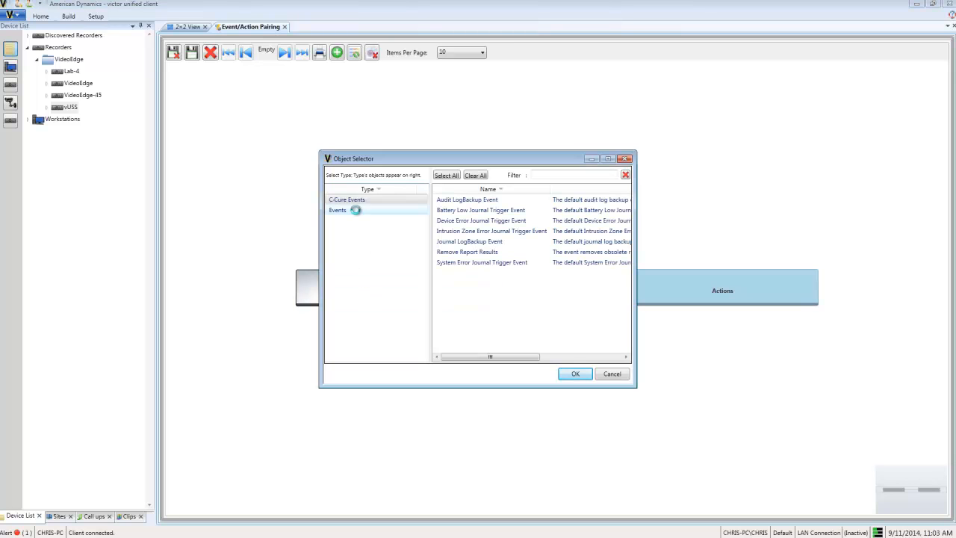
pyautogui.moveTo(627, 214); pyautogui.dragTo(627, 273)
pyautogui.click(489, 272)
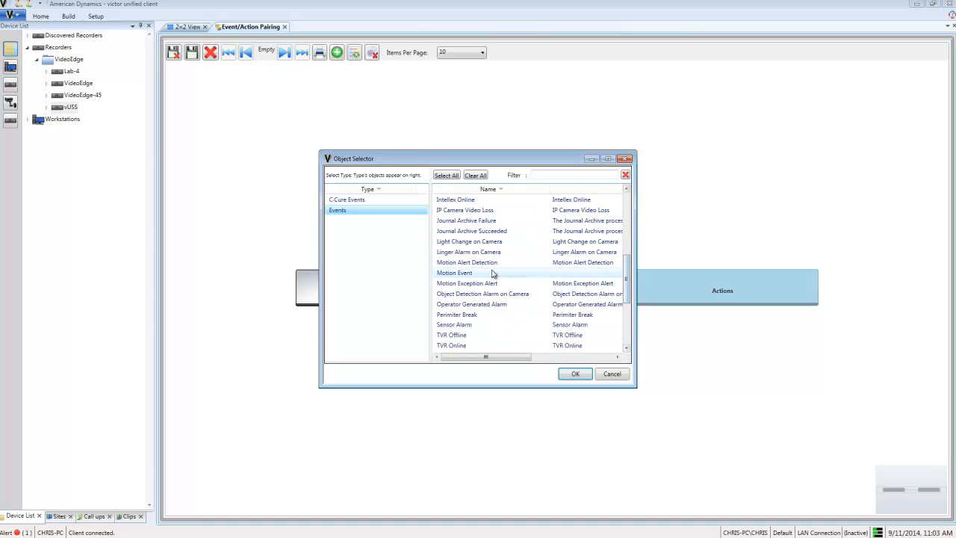
pyautogui.click(575, 374)
# - Pair Motion Event with the display salvo action Motion Salvo Display Action, and save and close the pairing
pyautogui.doubleClick(424, 307)
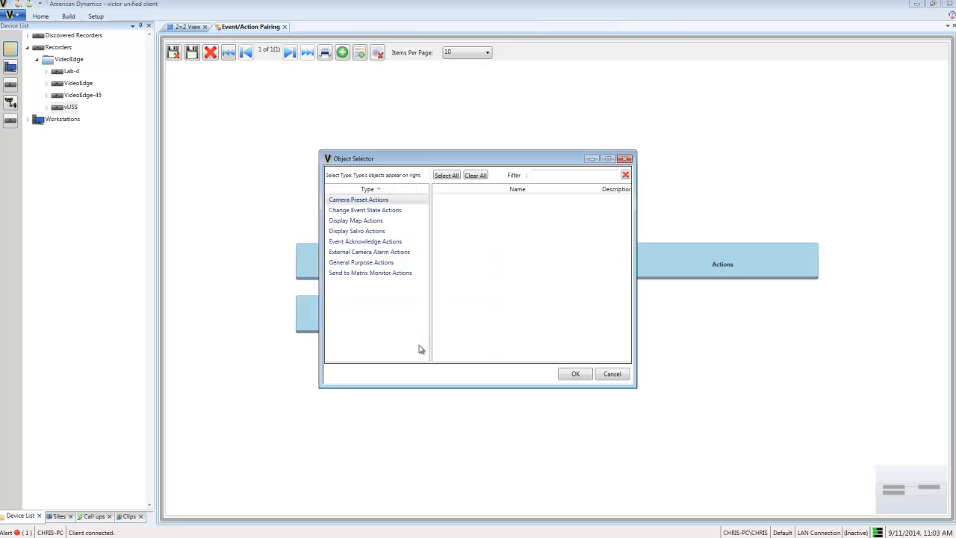
pyautogui.click(379, 232)
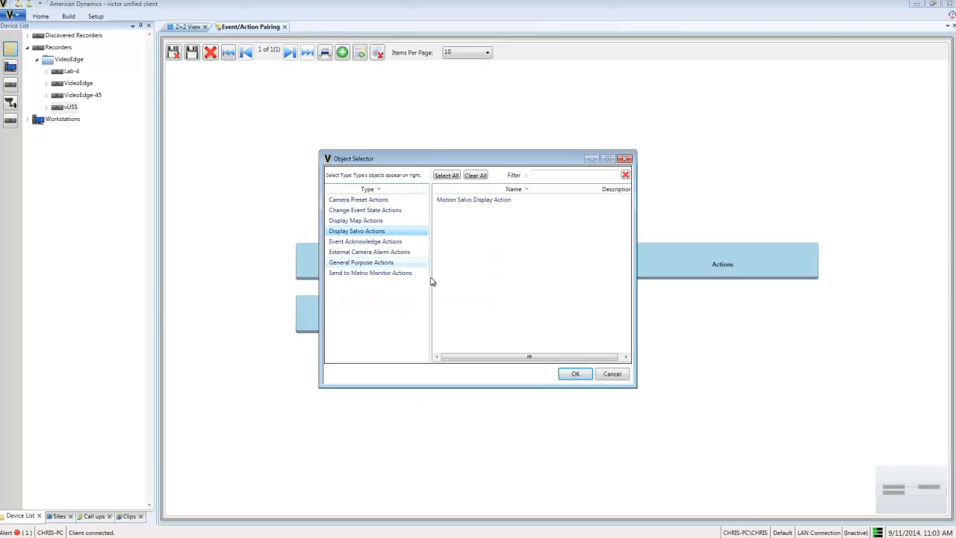
pyautogui.click(471, 200)
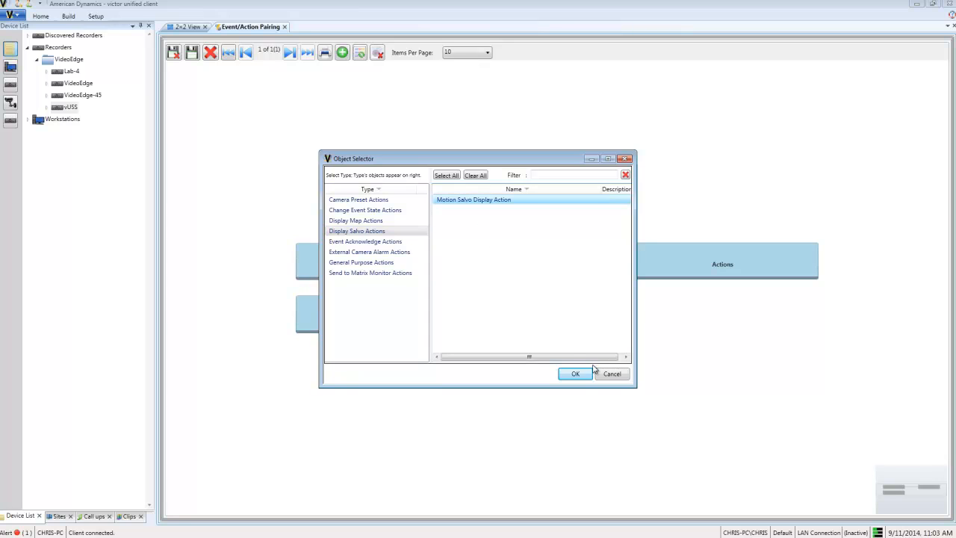
pyautogui.click(586, 374)
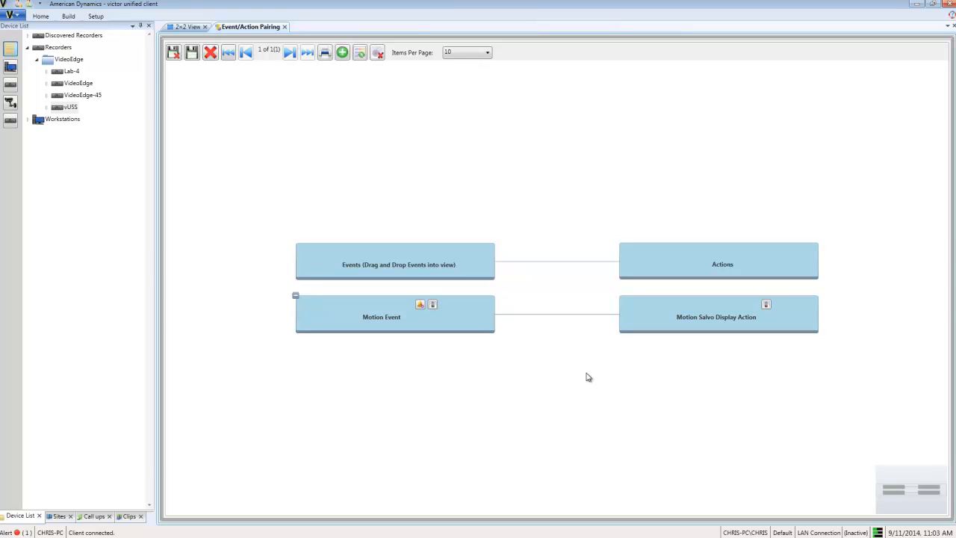
pyautogui.click(173, 53)
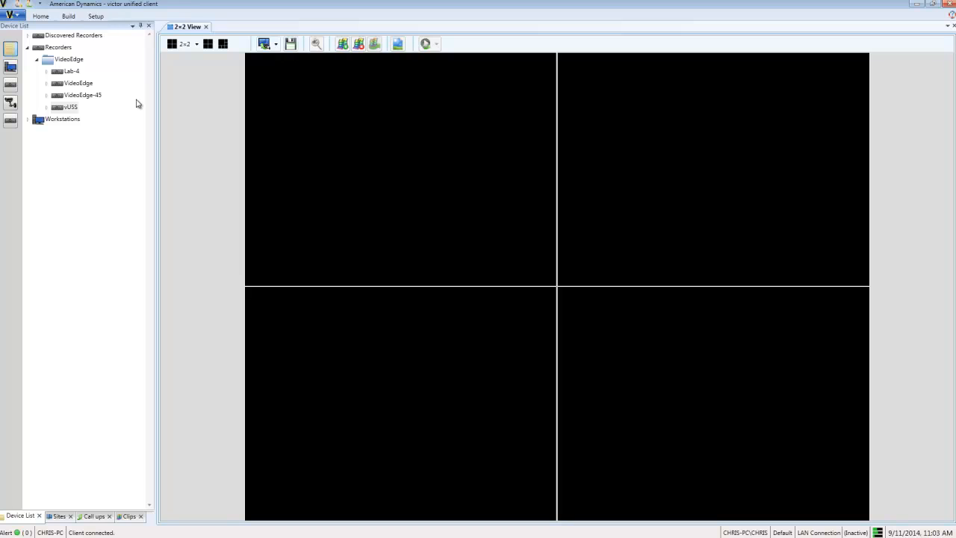
# - Open Events/Schedule Setup and add the VideoEdge IP camera vUSS: Illustra 610 Bullet 2 as a device
pyautogui.click(68, 16)
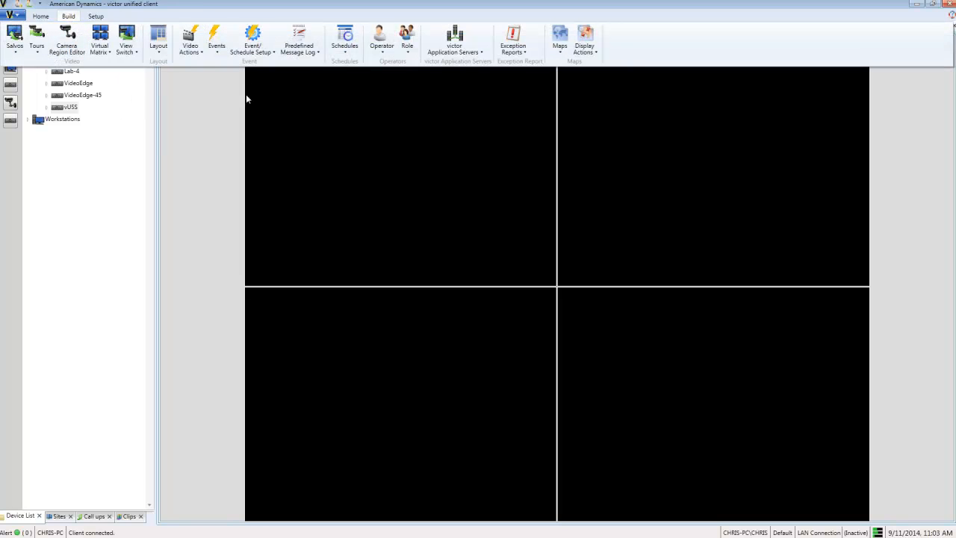
pyautogui.click(251, 49)
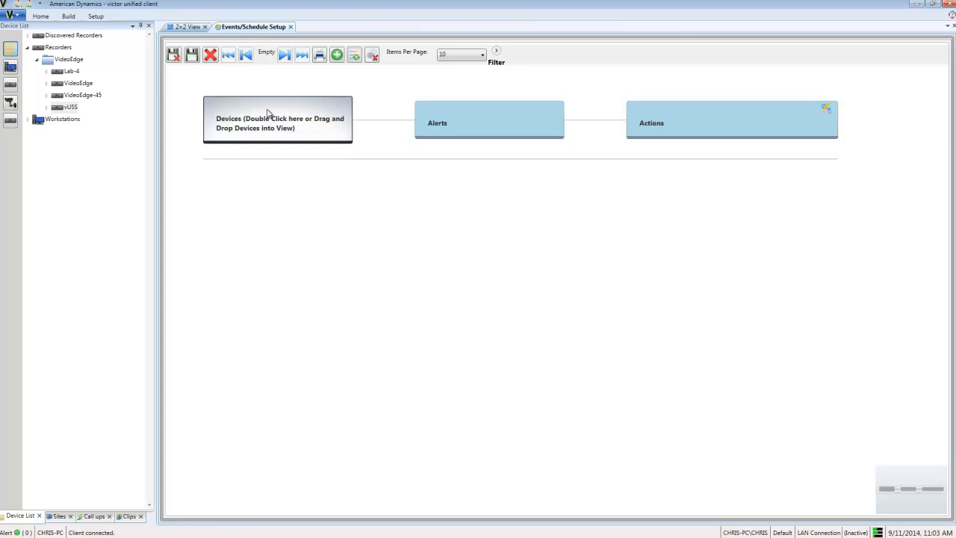
pyautogui.doubleClick(268, 112)
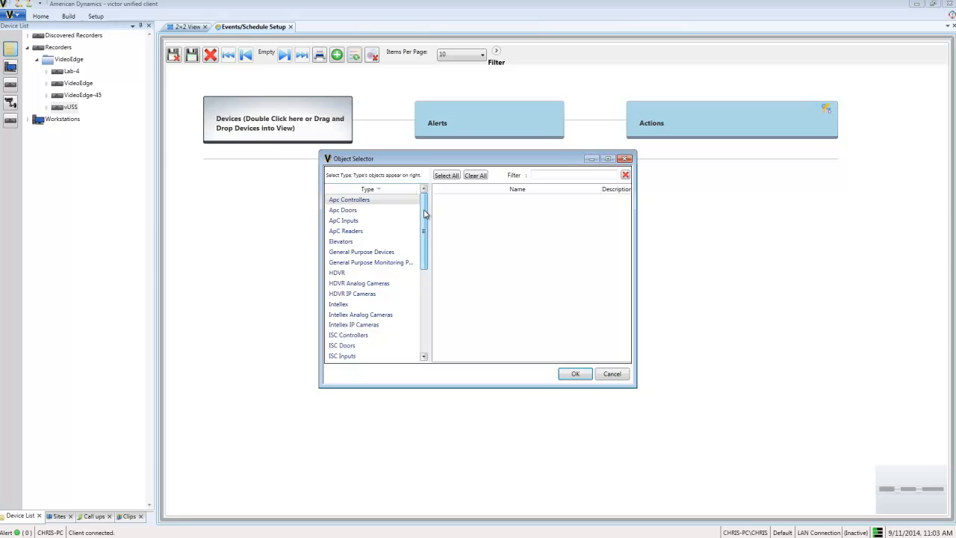
pyautogui.moveTo(425, 216); pyautogui.dragTo(427, 300)
pyautogui.click(392, 334)
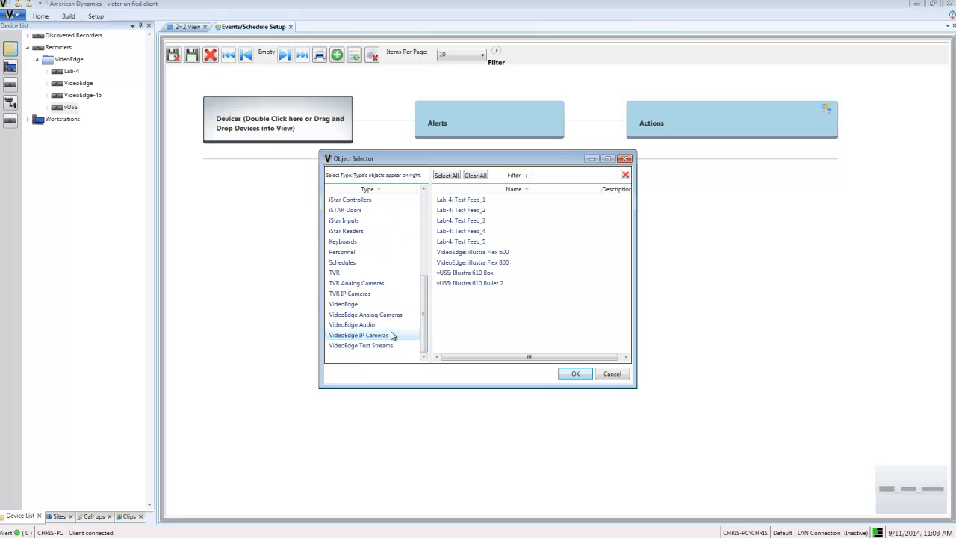
pyautogui.click(478, 284)
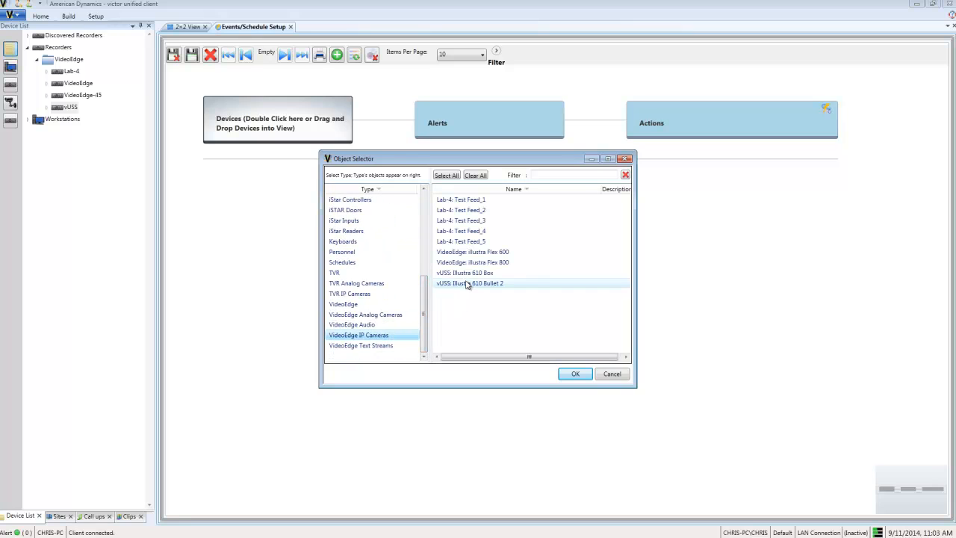
pyautogui.click(567, 373)
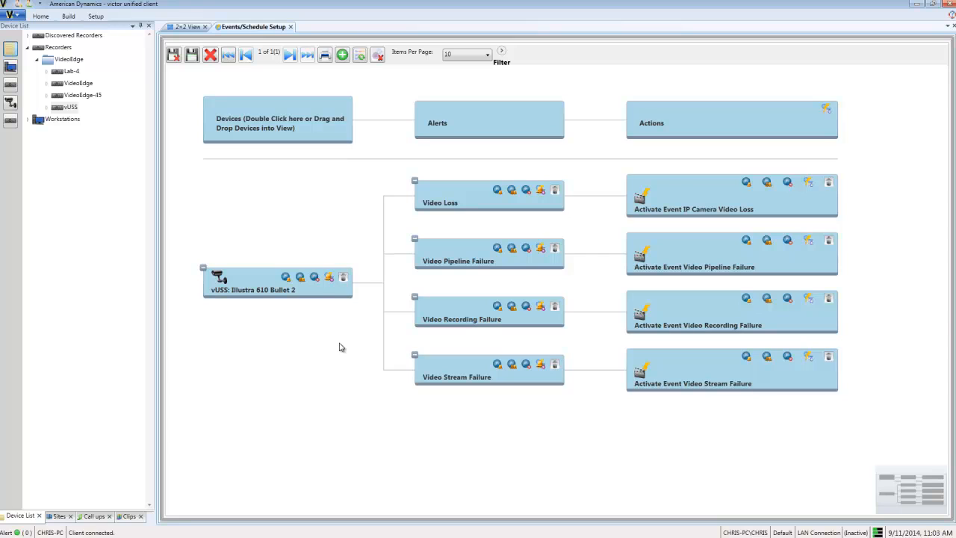
# - Add the Motion Detection alert to the Illustra 610 Bullet 2 camera
pyautogui.click(329, 277)
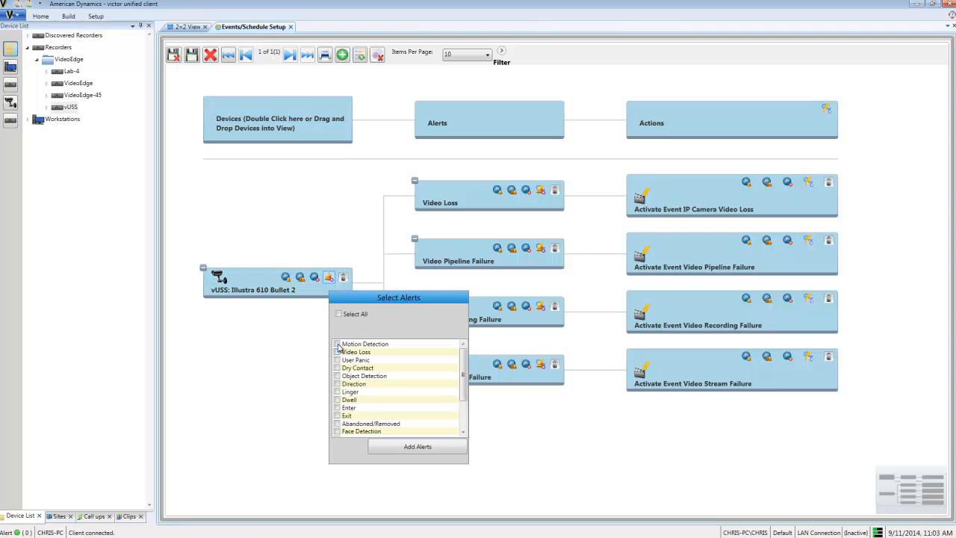
pyautogui.click(337, 344)
pyautogui.click(402, 445)
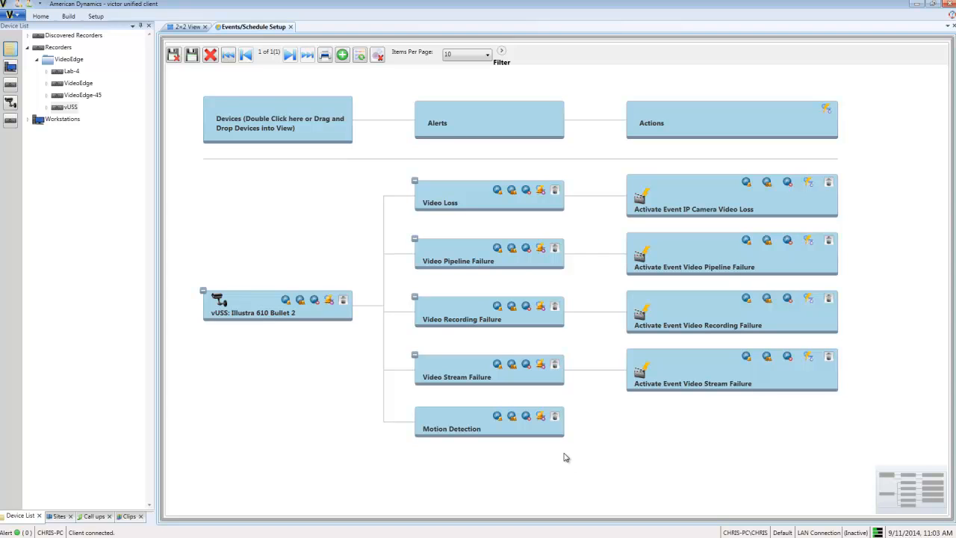
# - Assign the event state action Activate Event Motion Event to the Motion Detection alert, and save and close the setup
pyautogui.click(540, 416)
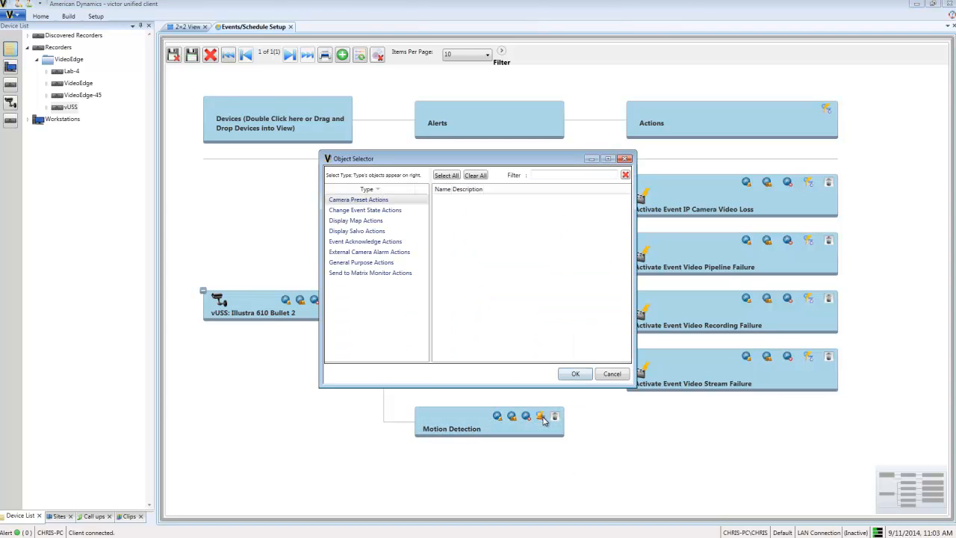
pyautogui.click(371, 212)
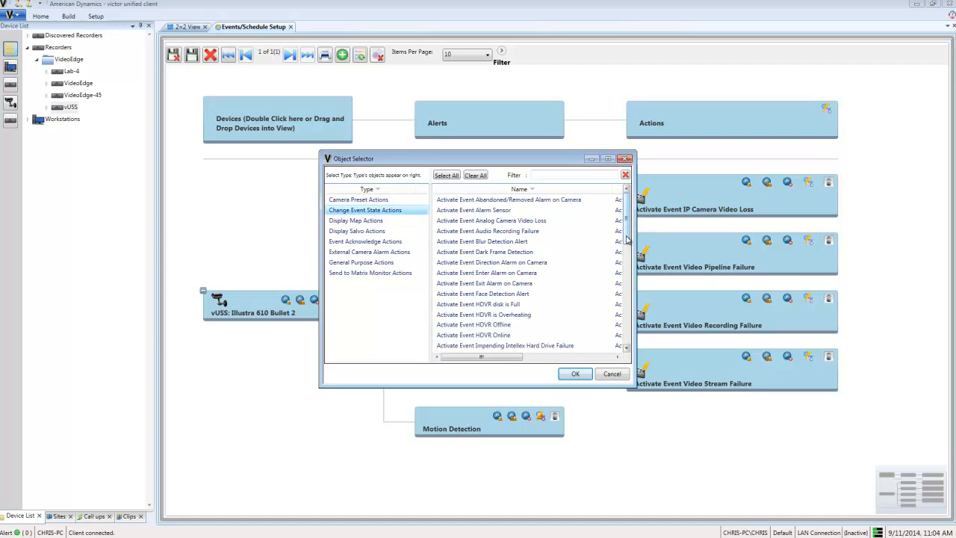
pyautogui.moveTo(628, 236); pyautogui.dragTo(627, 299)
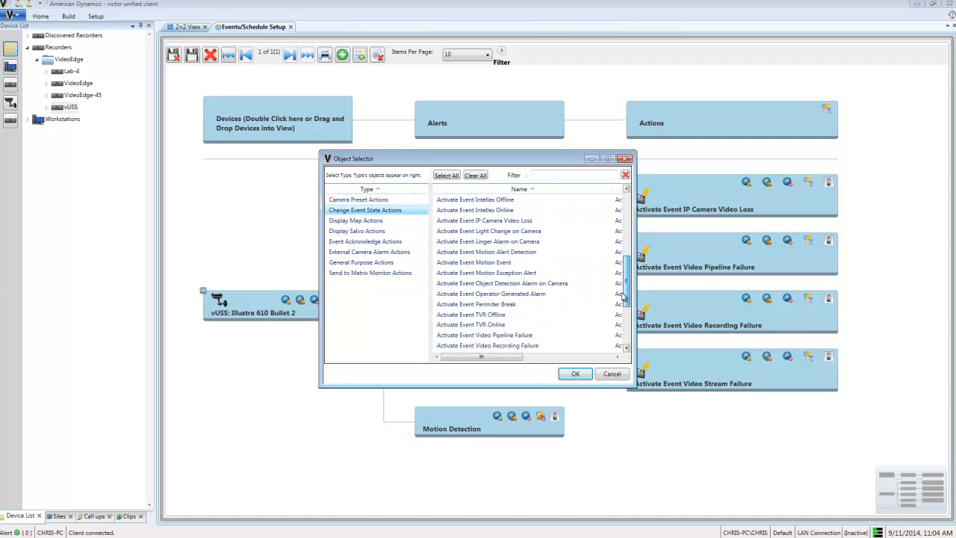
pyautogui.click(522, 263)
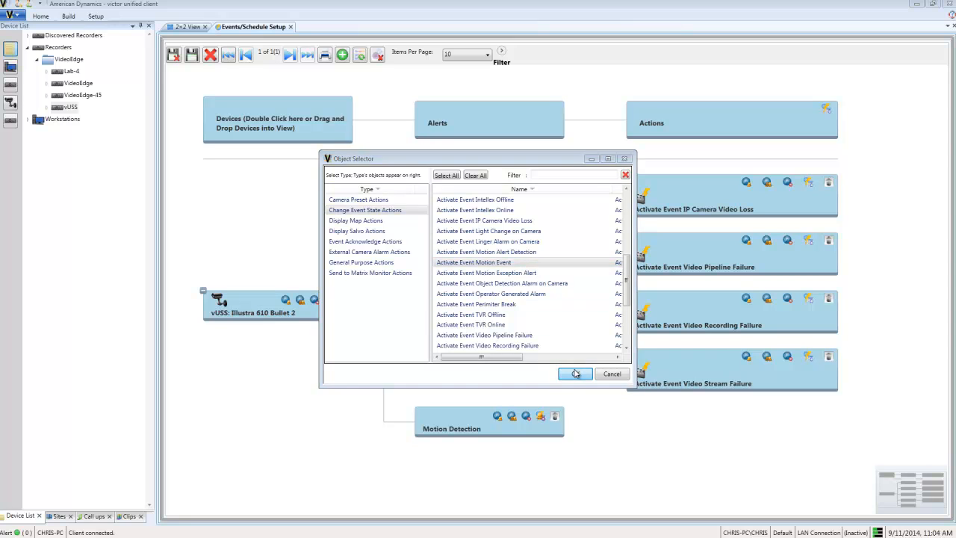
pyautogui.click(575, 373)
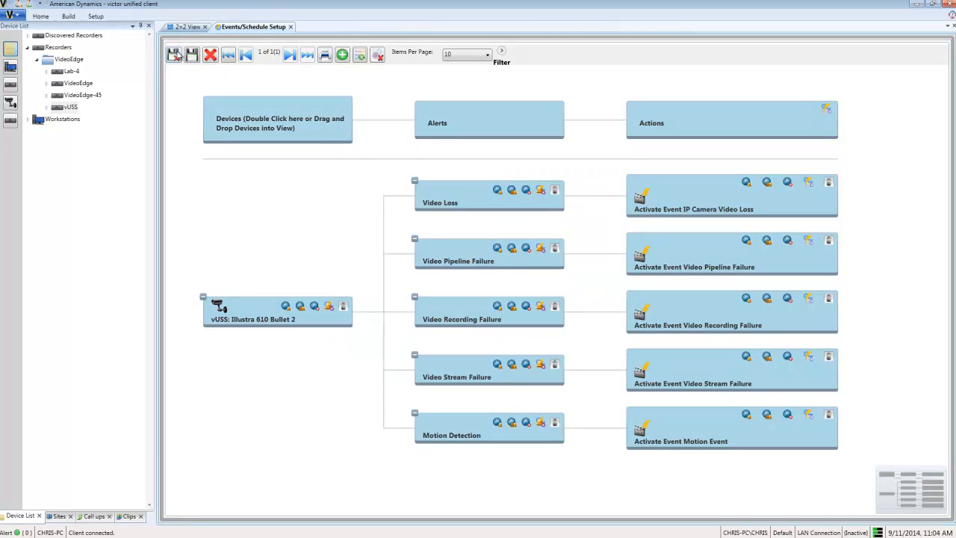
pyautogui.click(176, 57)
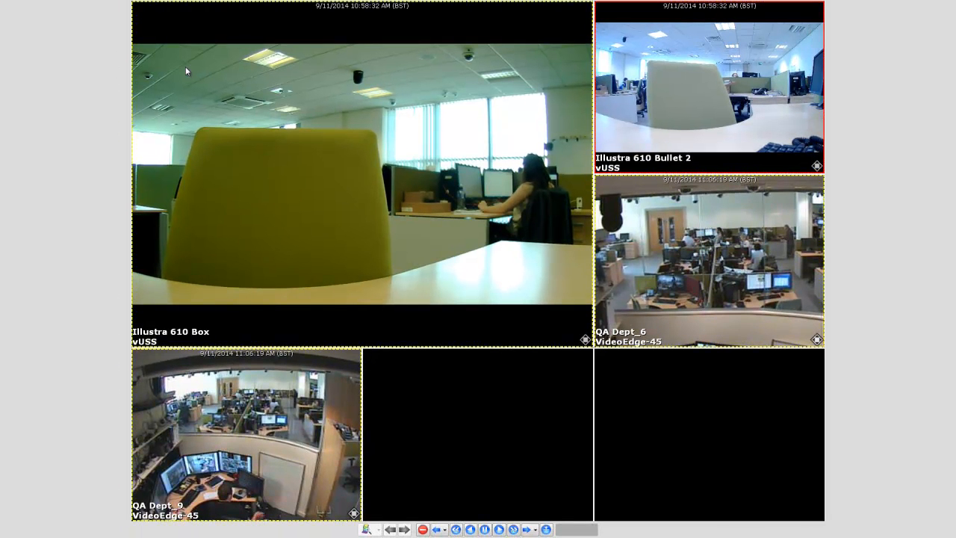
# - Close the full-screen Motion Salvo display and acknowledge the active Motion Event in the Event Viewer
pyautogui.moveTo(550, 2)
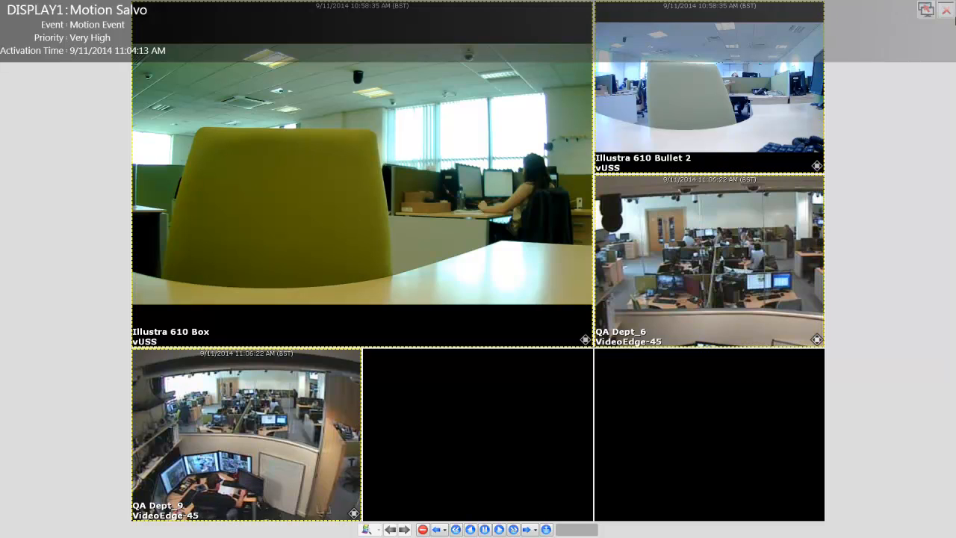
pyautogui.click(950, 10)
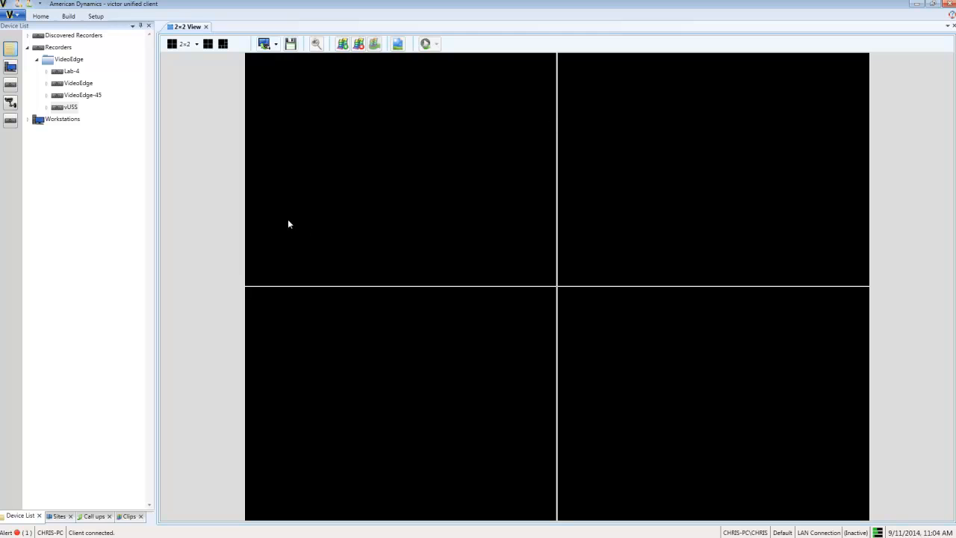
pyautogui.click(10, 533)
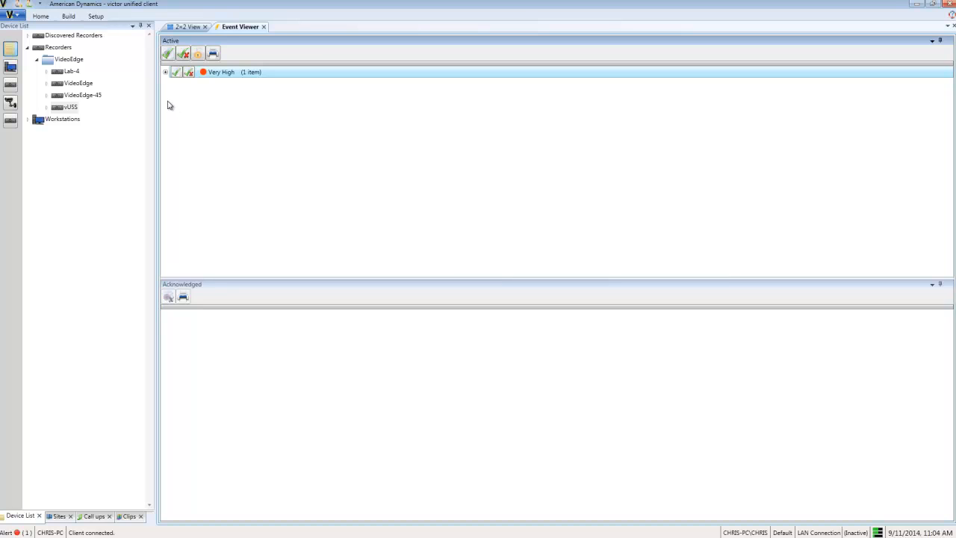
pyautogui.click(165, 72)
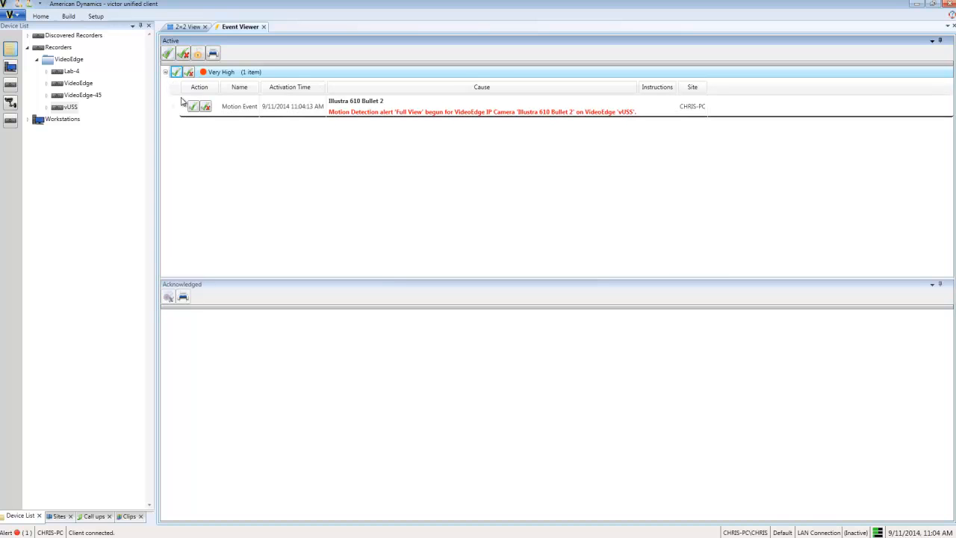
pyautogui.click(275, 110)
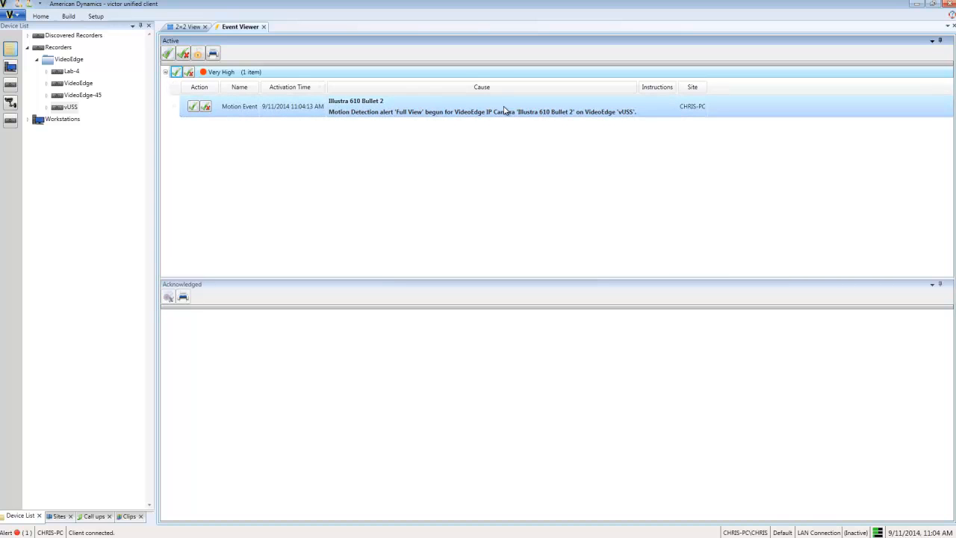
pyautogui.click(195, 107)
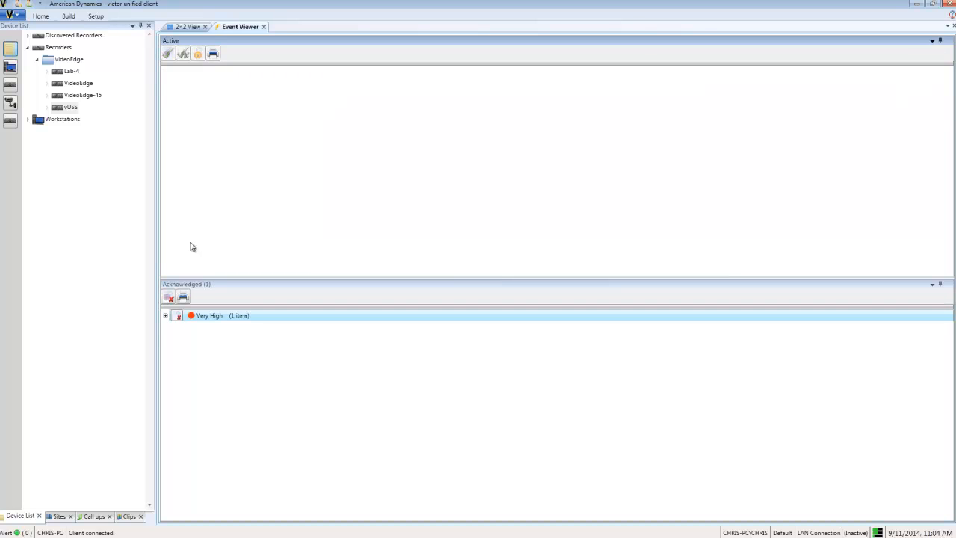
# - Expand the acknowledged Very High events and clear the Motion Event
pyautogui.click(166, 315)
pyautogui.click(165, 316)
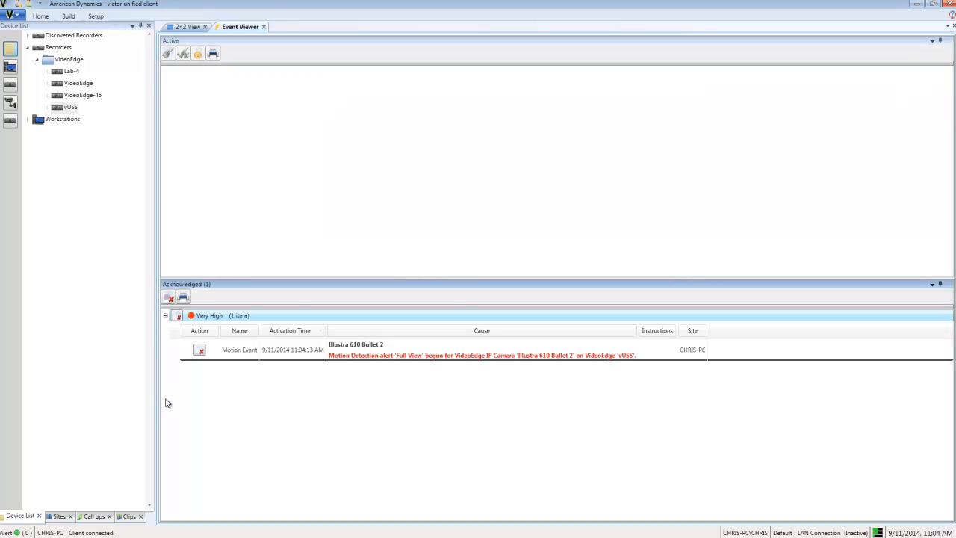
pyautogui.click(200, 352)
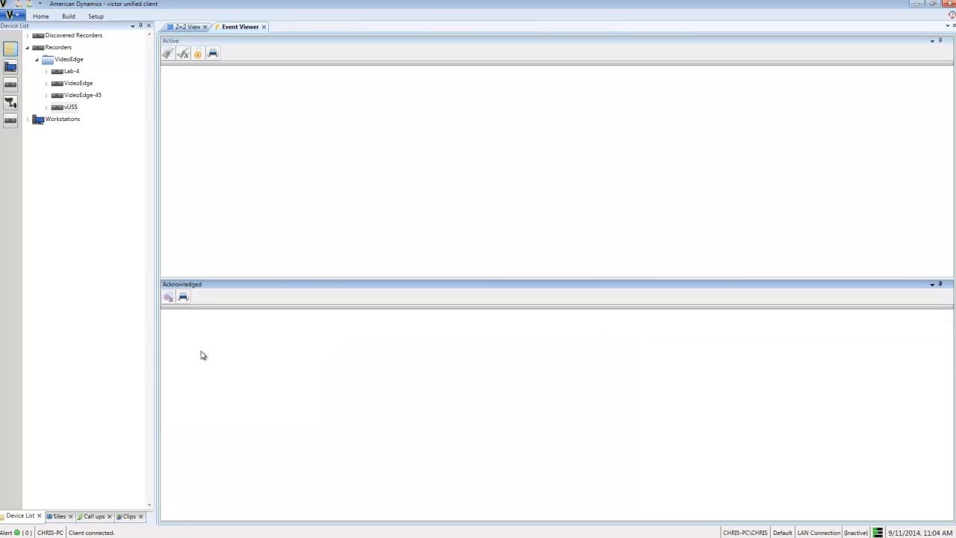